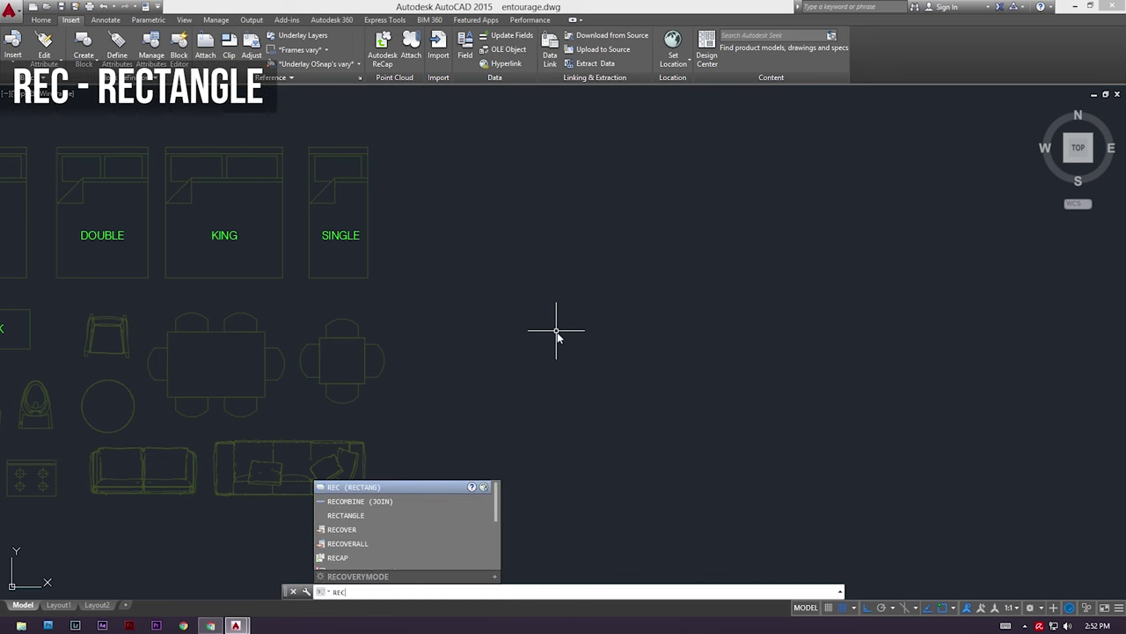
# - Draw an 8.5 by 11 rectangle with RECTANG's Dimensions option to the right of the furniture
pyautogui.press('Return')
pyautogui.click(560, 286)
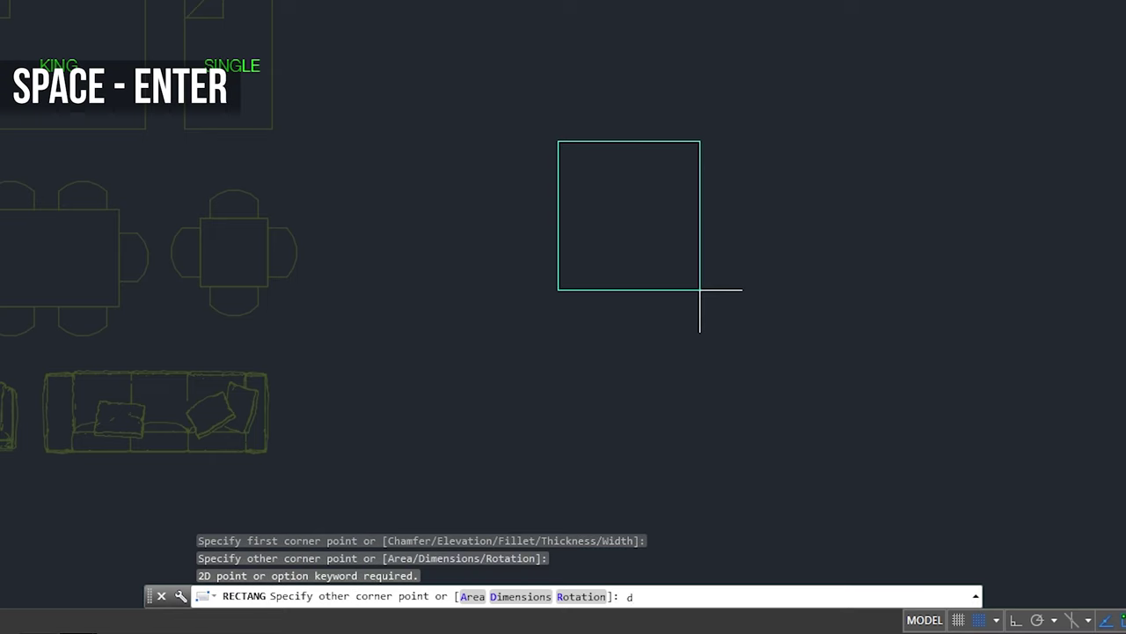
pyautogui.press('space')
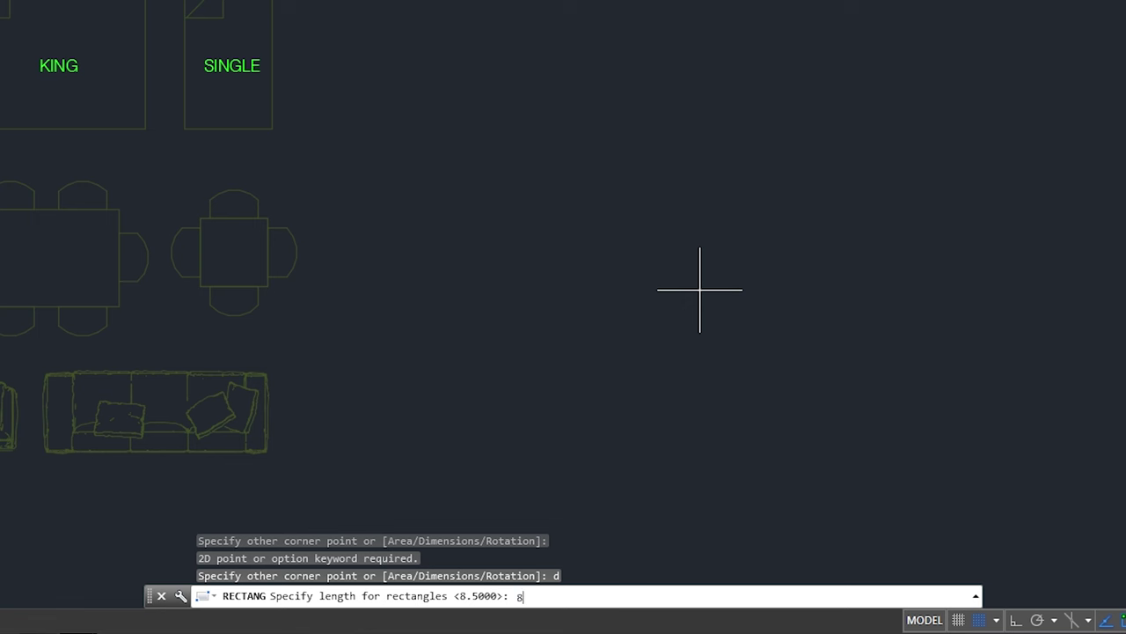
pyautogui.press('space')
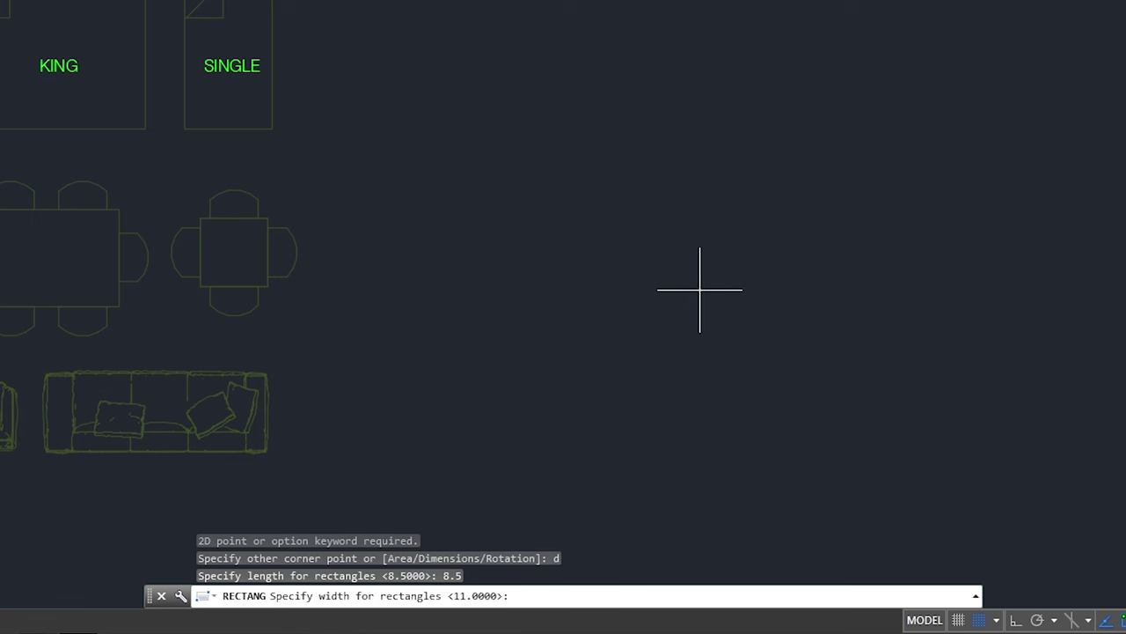
pyautogui.press('space')
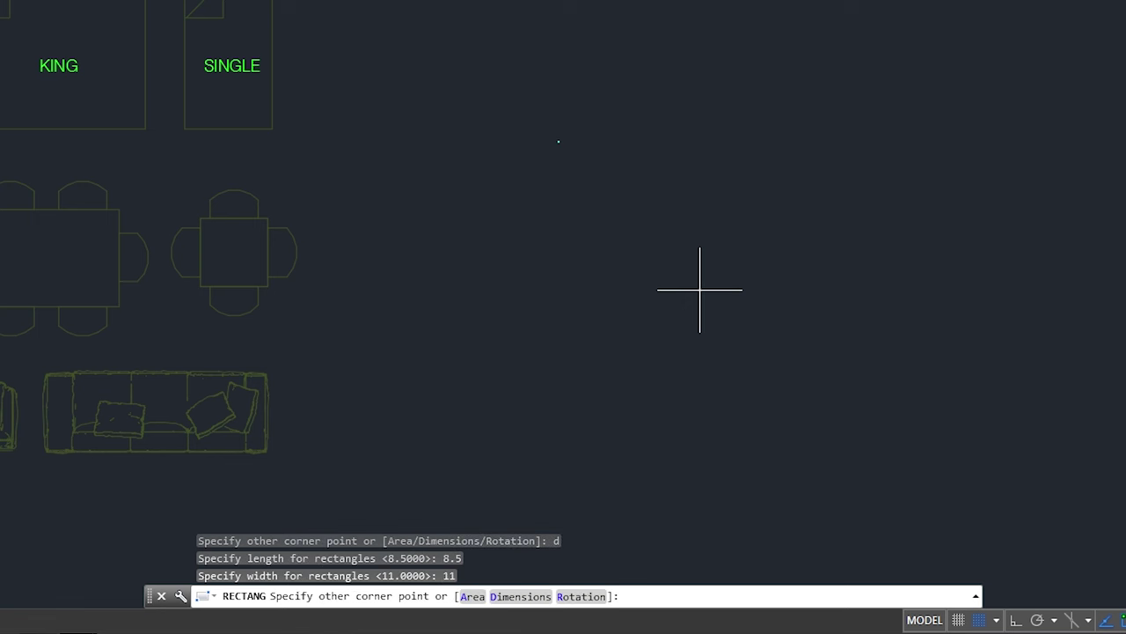
pyautogui.click(700, 289)
pyautogui.scroll(3, 553, 131)
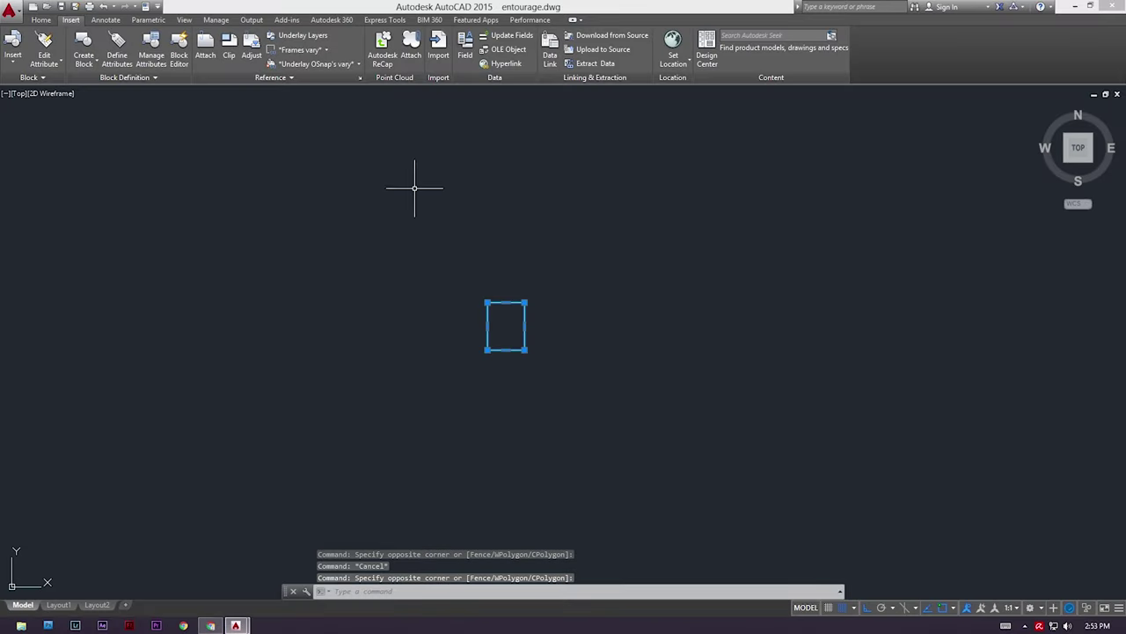
# - Scale the 8.5 by 11 rectangle by 25.4 from its top-left corner into a 1:1 short bond sheet
pyautogui.write('sc')
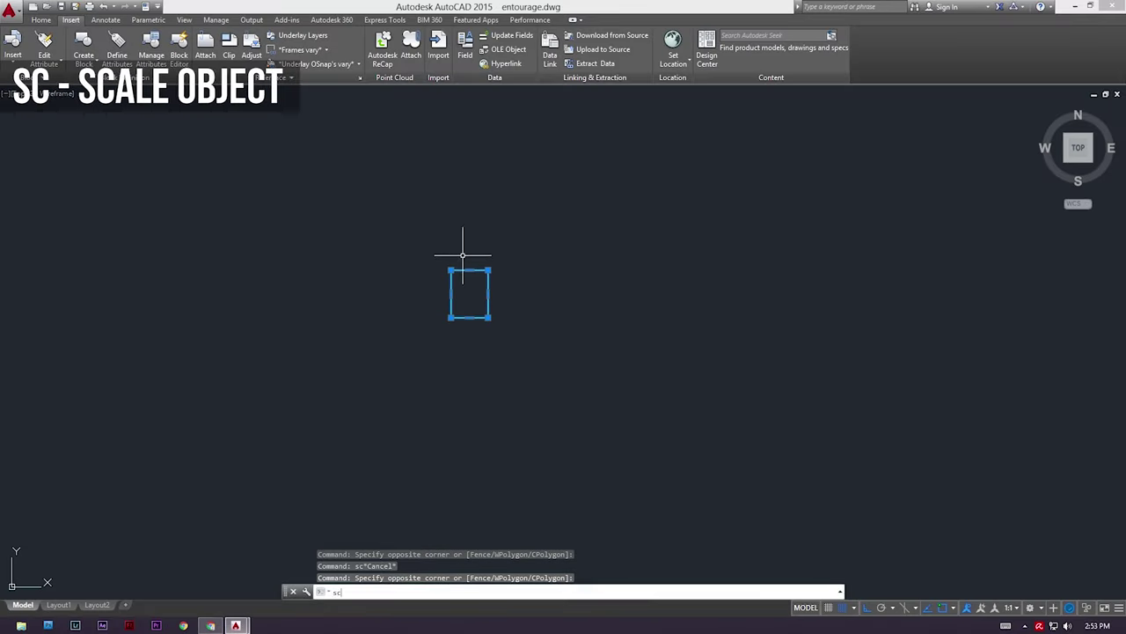
pyautogui.press('Return')
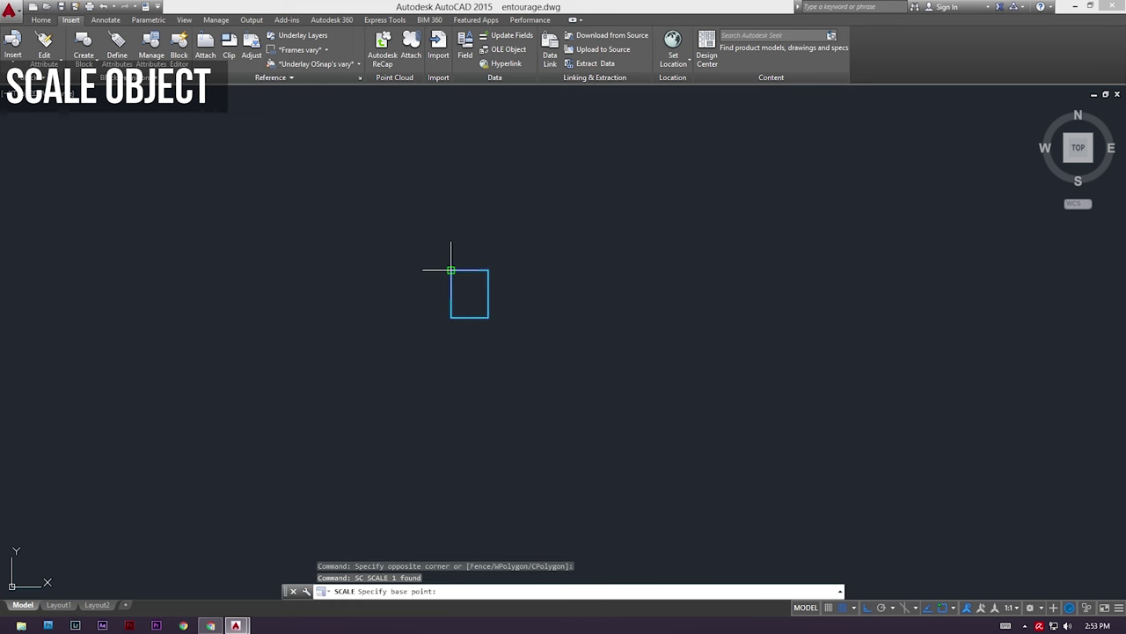
pyautogui.click(451, 270)
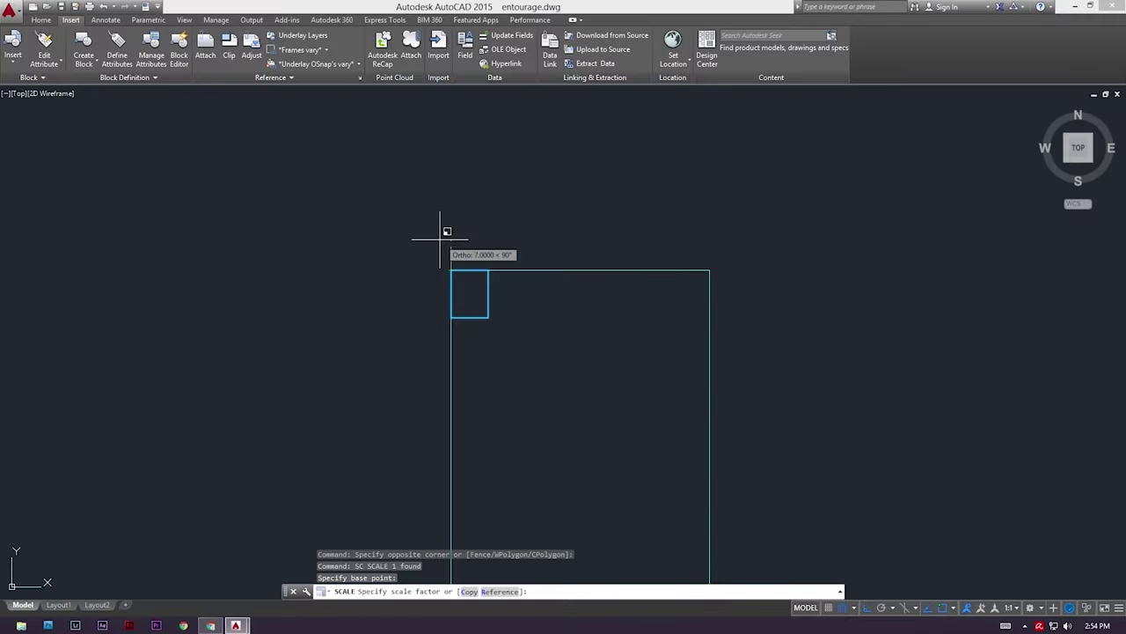
pyautogui.press('Return')
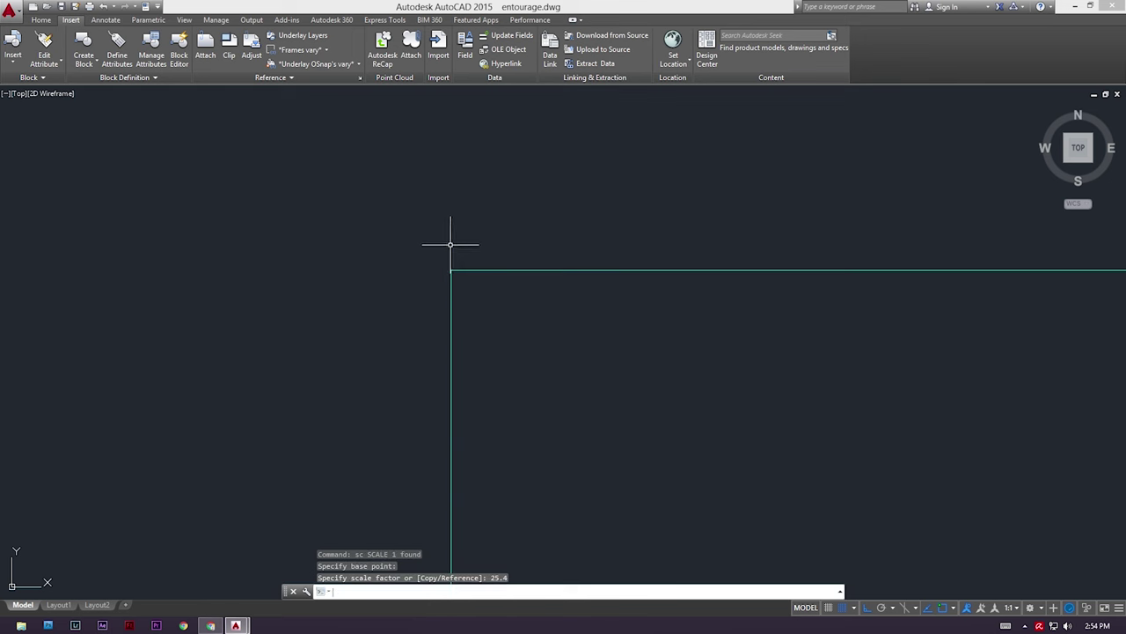
pyautogui.scroll(-5, 458, 264)
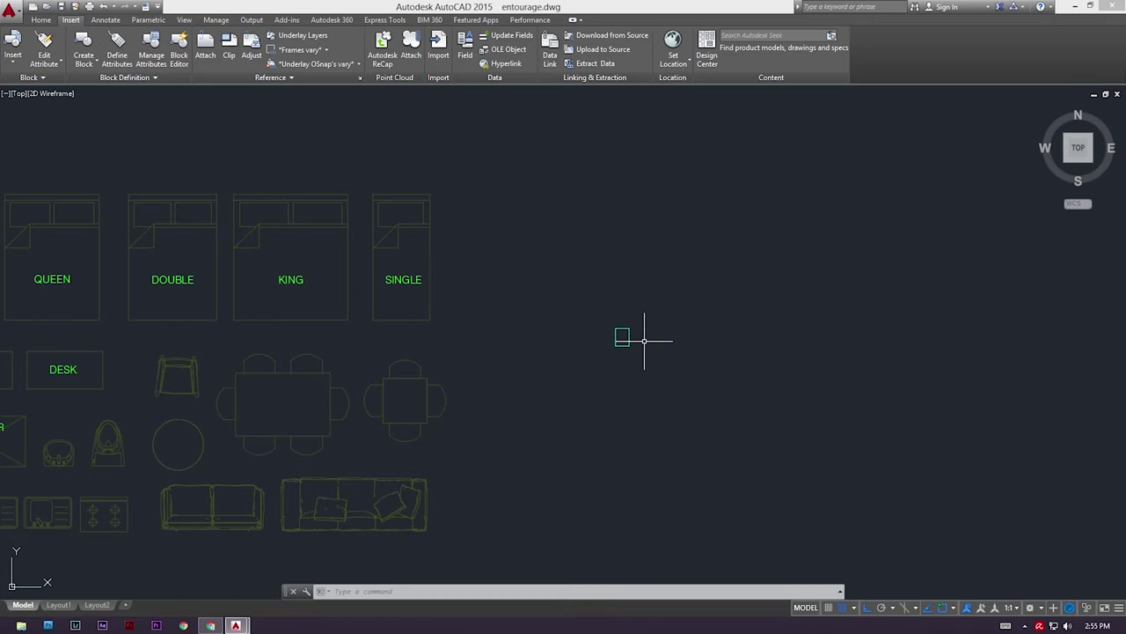
# - Copy the small paper frame to the right of the original
pyautogui.click(662, 353)
pyautogui.click(607, 310)
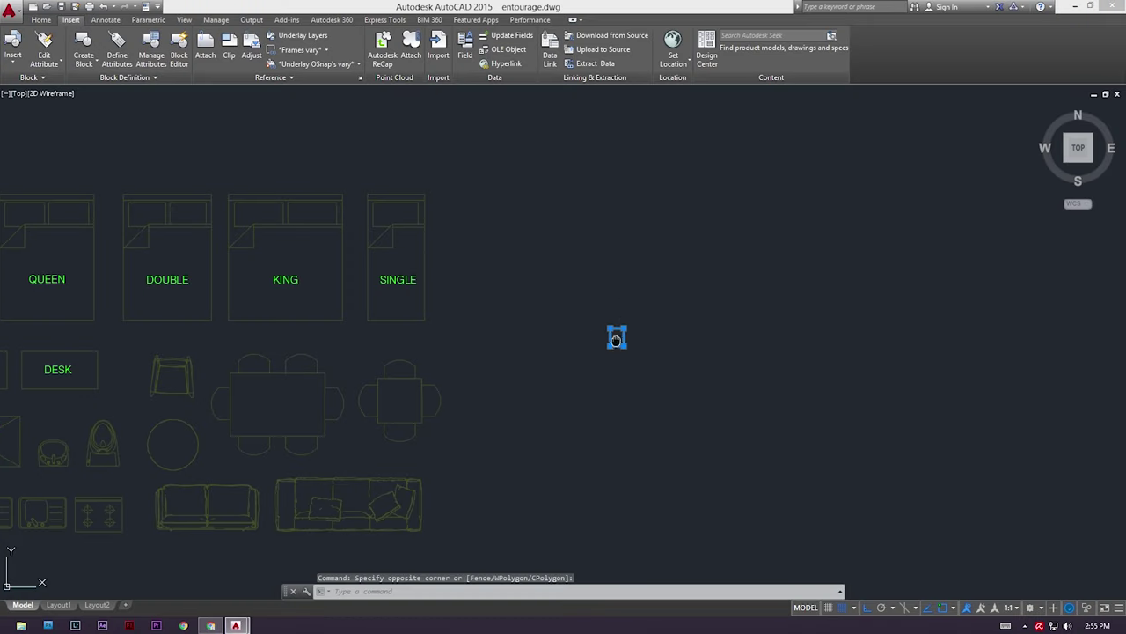
pyautogui.moveTo(623, 346); pyautogui.dragTo(571, 363, button='middle')
pyautogui.write('co')
pyautogui.press('Return')
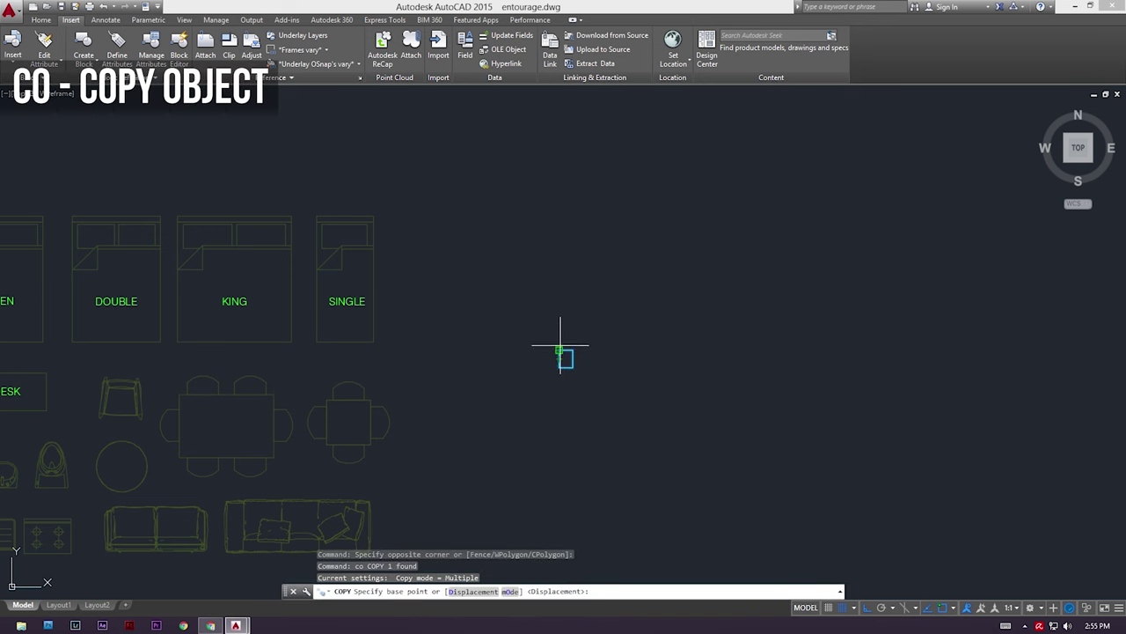
pyautogui.click(559, 349)
pyautogui.click(624, 349)
pyautogui.moveTo(654, 332); pyautogui.dragTo(577, 335, button='middle')
pyautogui.press('Return')
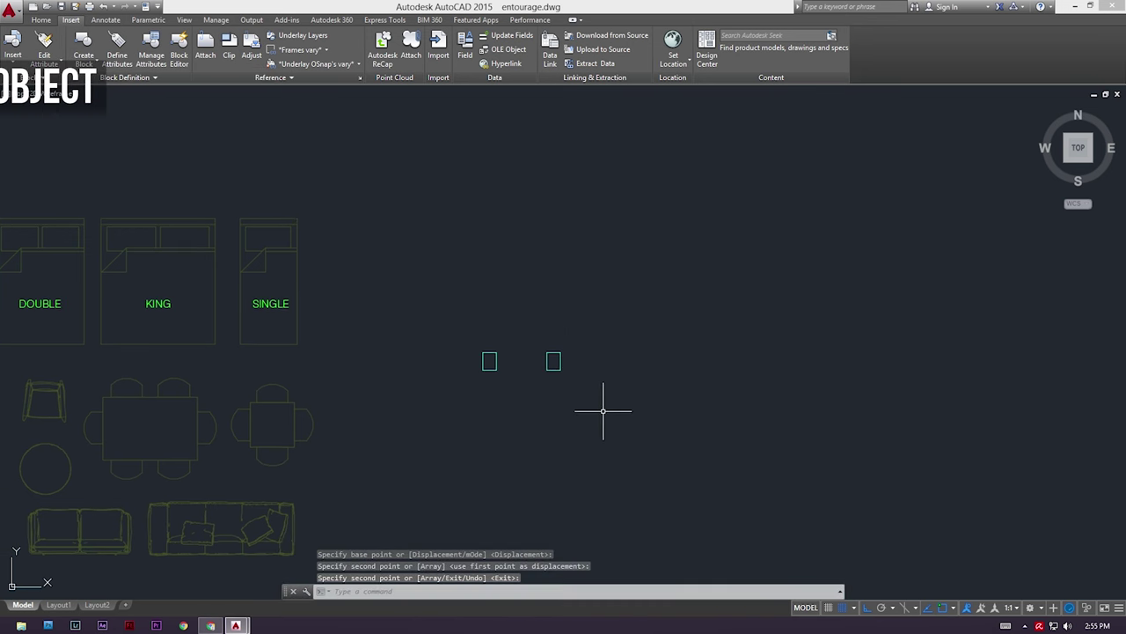
# - Scale the copied frame by 50 from its top-left corner, then select all furniture blocks
pyautogui.click(602, 408)
pyautogui.click(536, 316)
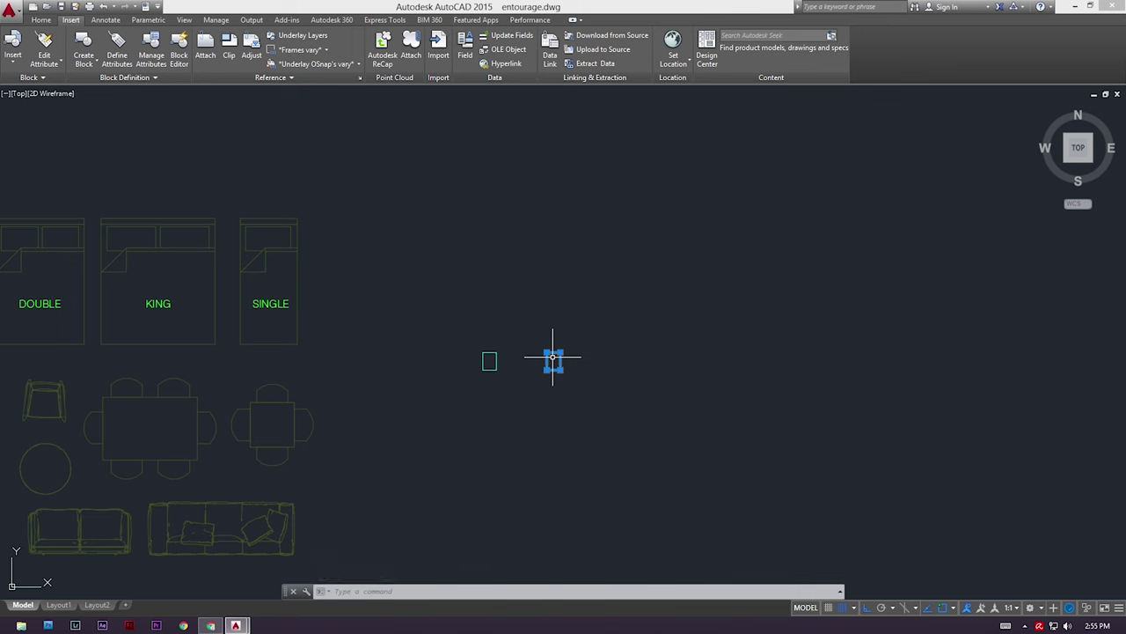
pyautogui.write('sc')
pyautogui.press('Return')
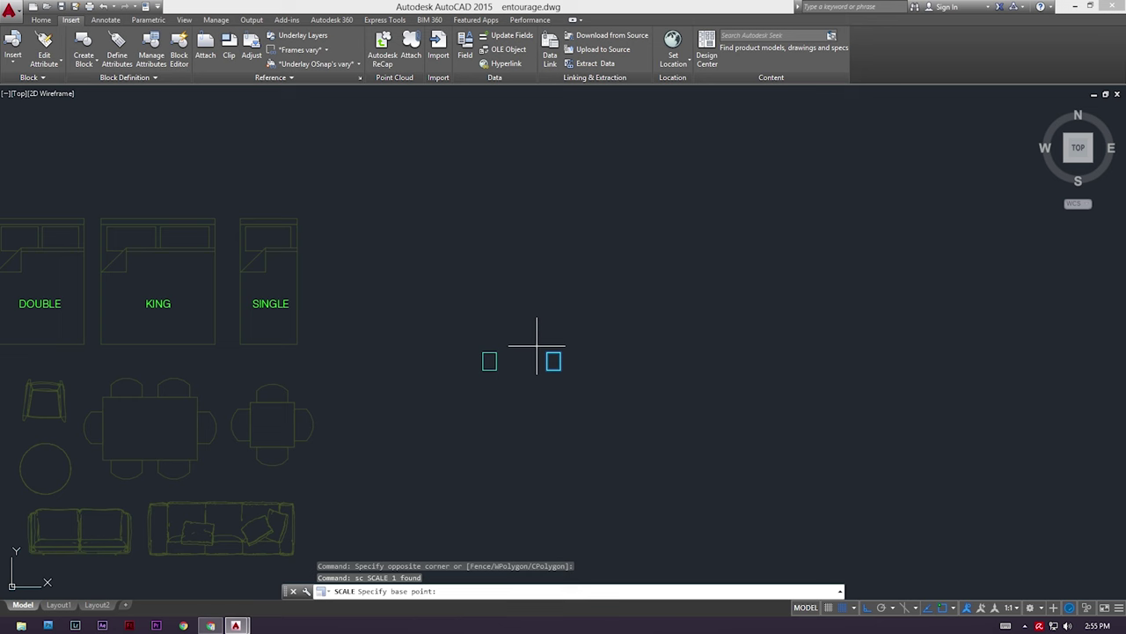
pyautogui.click(547, 355)
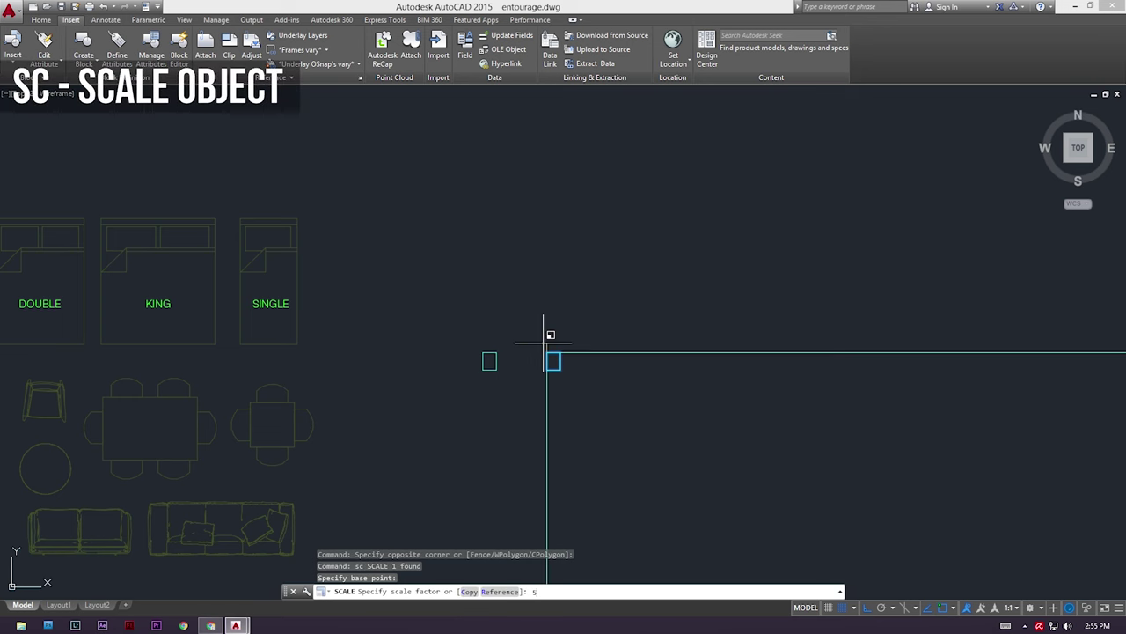
pyautogui.write('50')
pyautogui.press('Return')
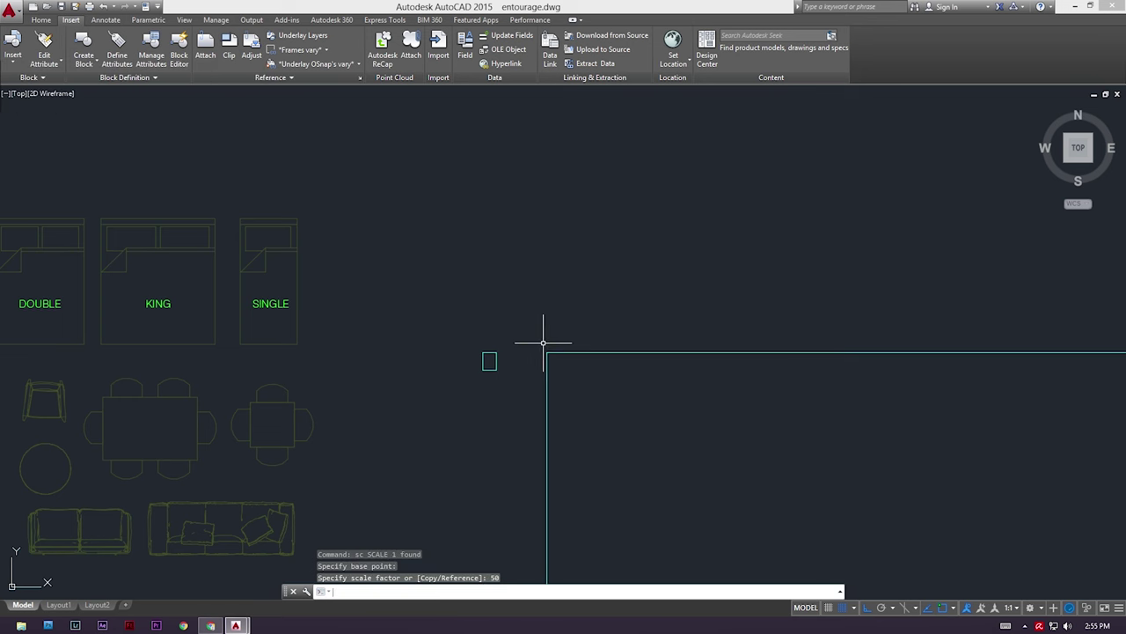
pyautogui.scroll(-3, 563, 362)
pyautogui.scroll(-2, 561, 300)
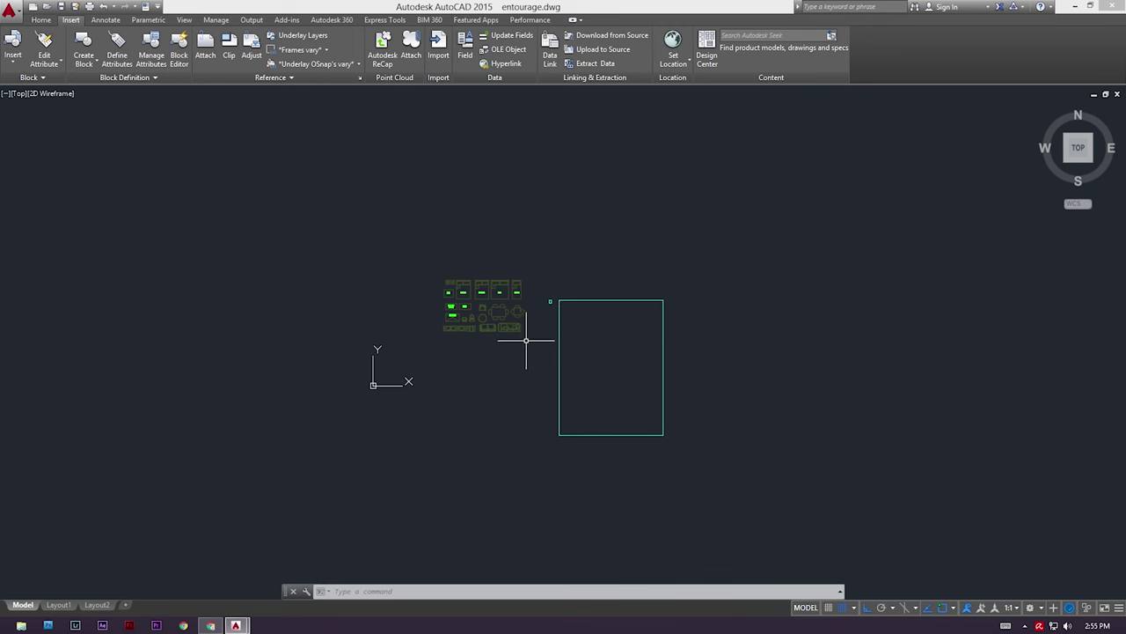
pyautogui.moveTo(533, 368); pyautogui.dragTo(395, 243)
pyautogui.moveTo(394, 243); pyautogui.dragTo(370, 253, button='middle')
# - Copy the furniture blocks with CO and move the copy into the enlarged 1:50 frame
pyautogui.write('co')
pyautogui.press('Return')
pyautogui.click(444, 260)
pyautogui.click(565, 261)
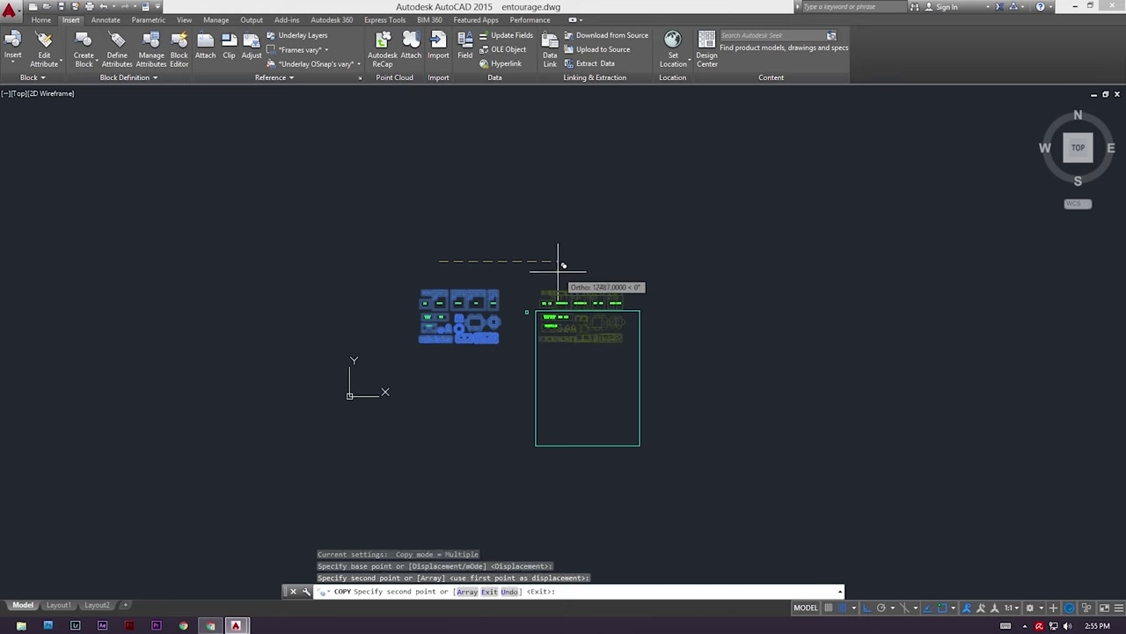
pyautogui.press('Return')
pyautogui.click(540, 269)
pyautogui.click(643, 358)
pyautogui.write('m')
pyautogui.press('Return')
pyautogui.click(687, 322)
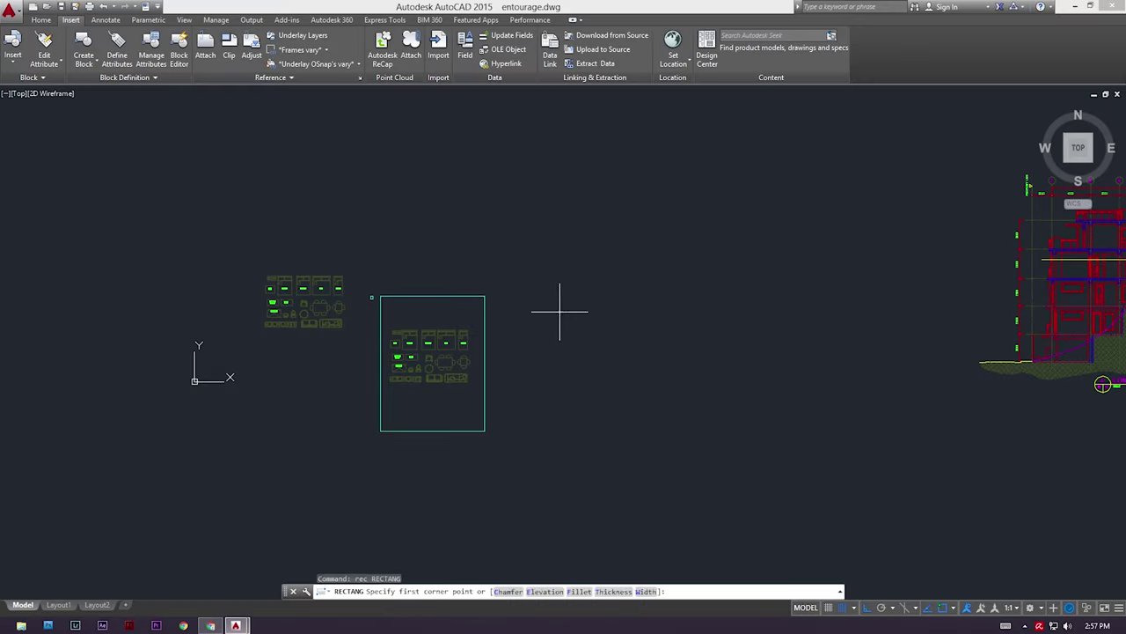
# - Draw a 297 by 420 rectangle using RECTANG's Dimensions option
pyautogui.click(552, 304)
pyautogui.write('d')
pyautogui.press('Return')
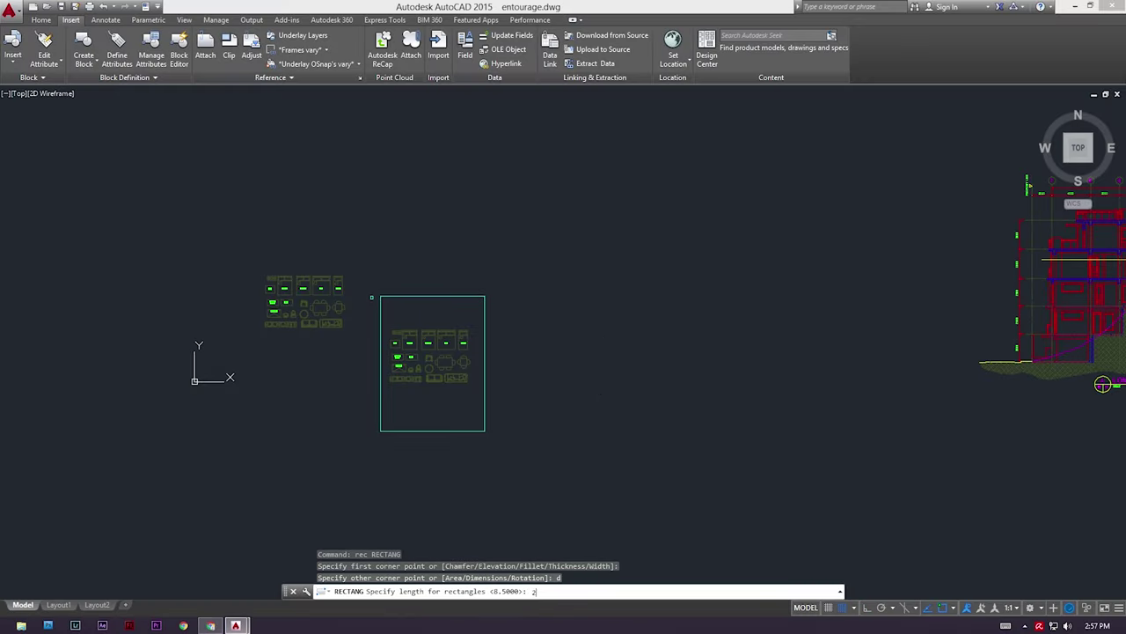
pyautogui.write('297')
pyautogui.press('Return')
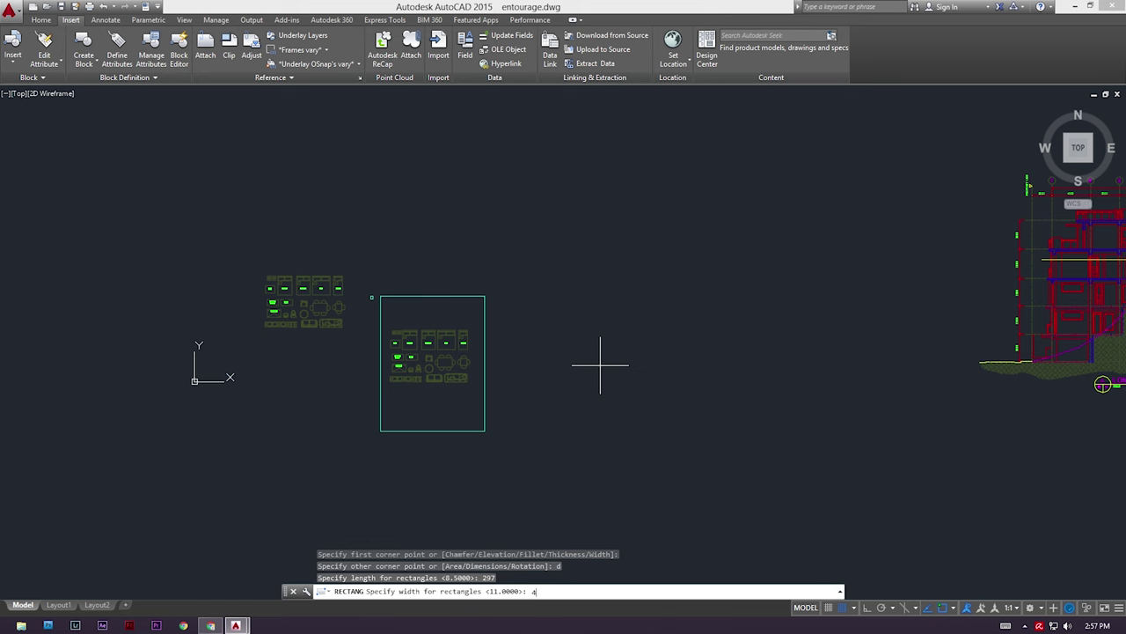
pyautogui.write('420')
pyautogui.press('Return')
pyautogui.click(579, 333)
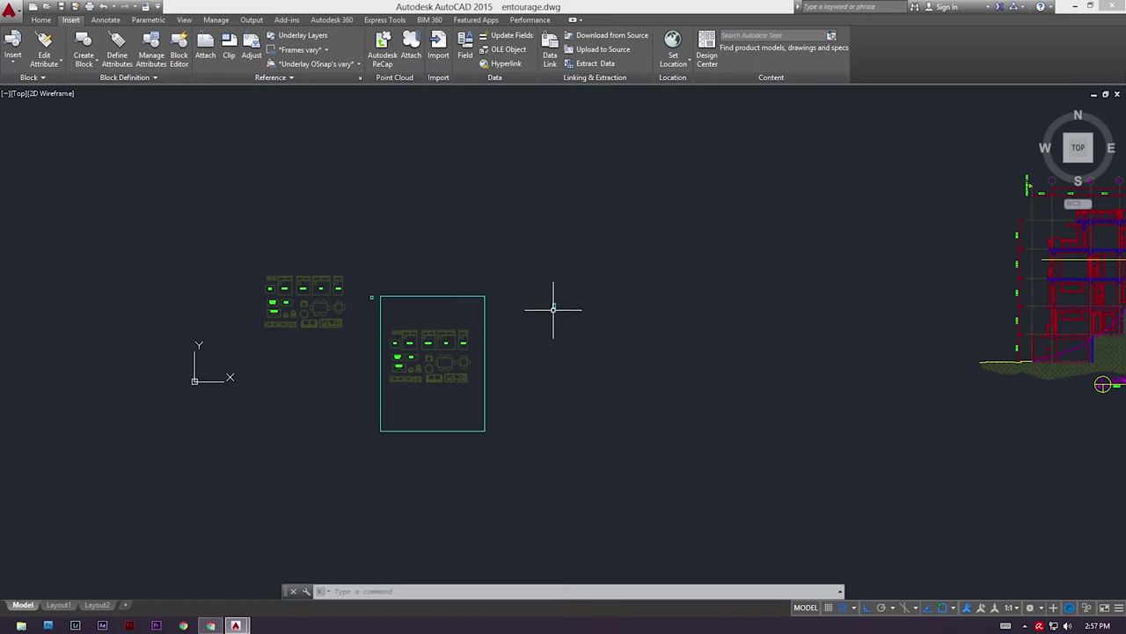
# - Scale the A3 rectangle by 100 from its top-left corner to make a 1:100 frame
pyautogui.scroll(4, 547, 300)
pyautogui.write('sc')
pyautogui.press('Return')
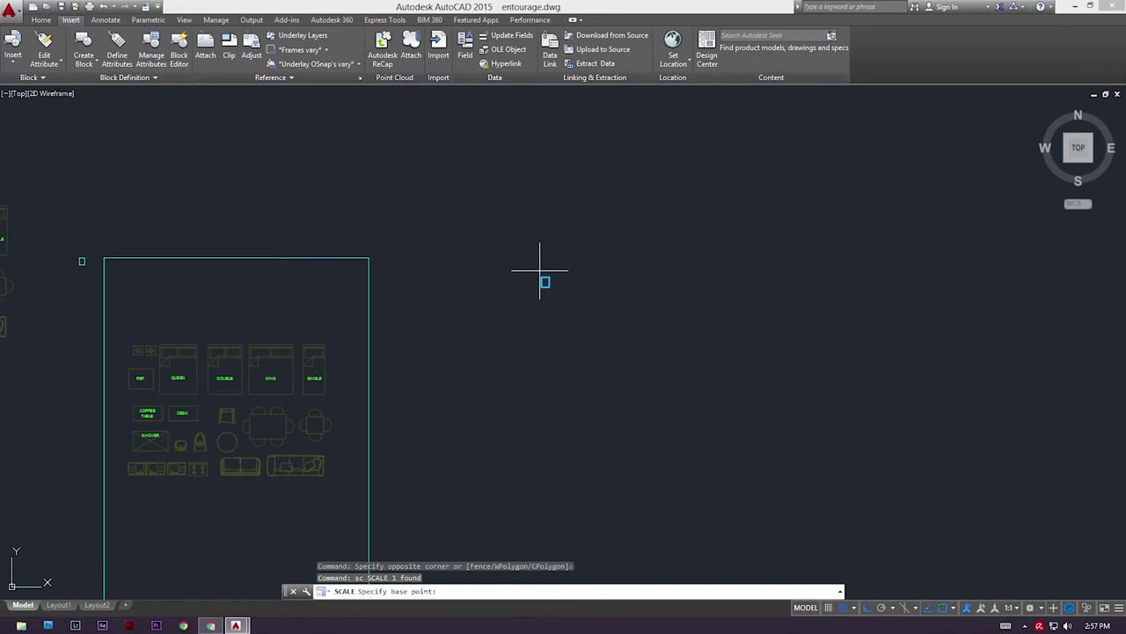
pyautogui.click(543, 278)
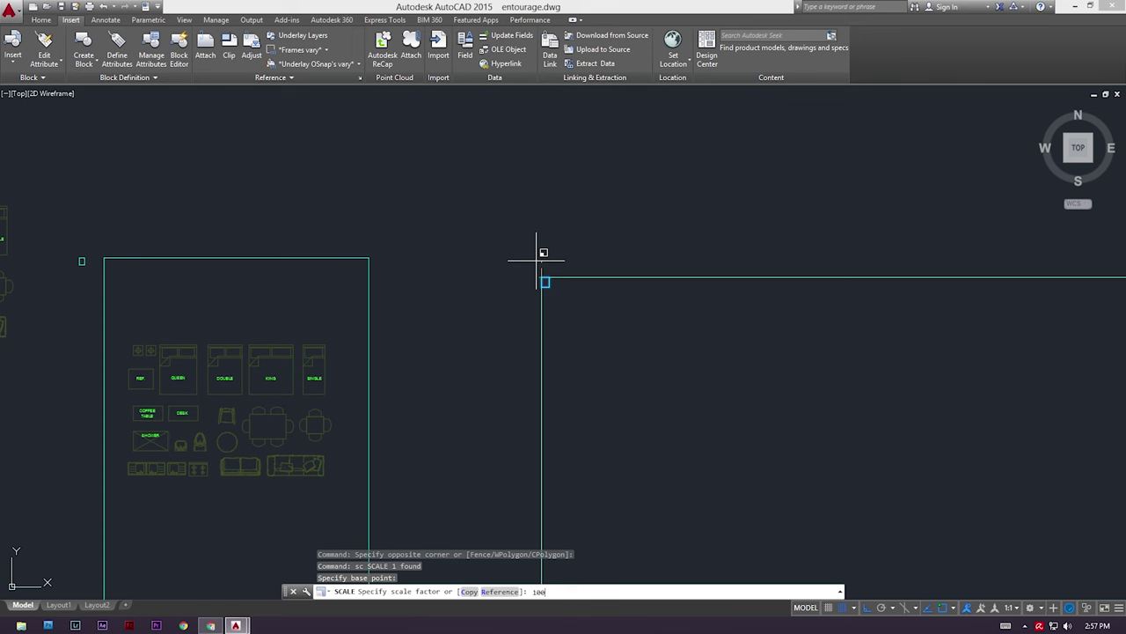
pyautogui.press('Return')
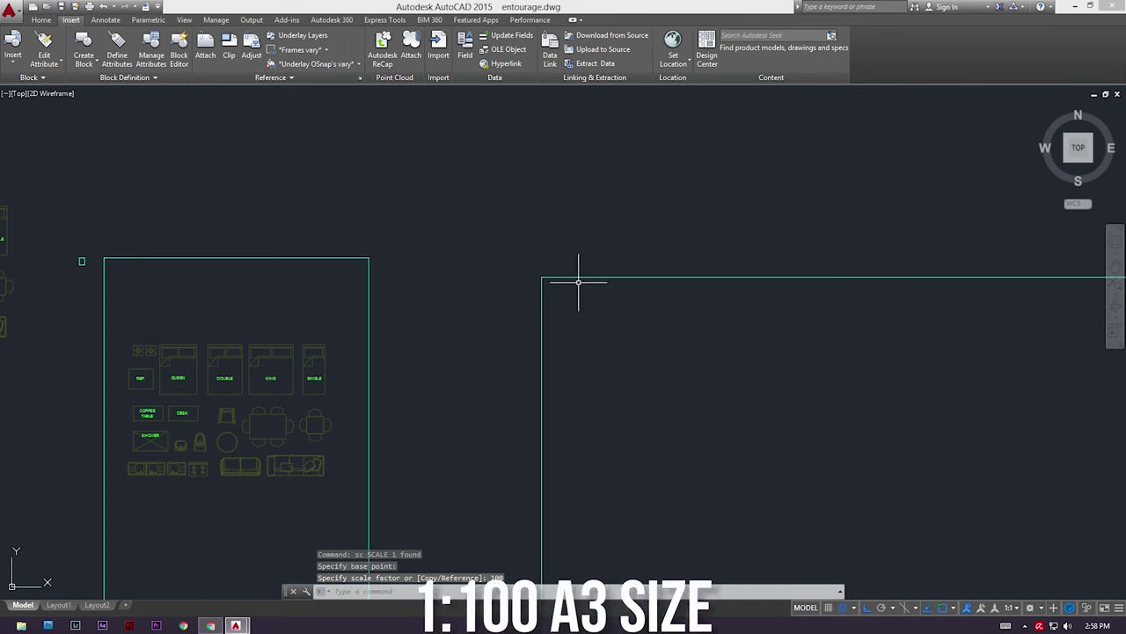
pyautogui.scroll(-5, 574, 278)
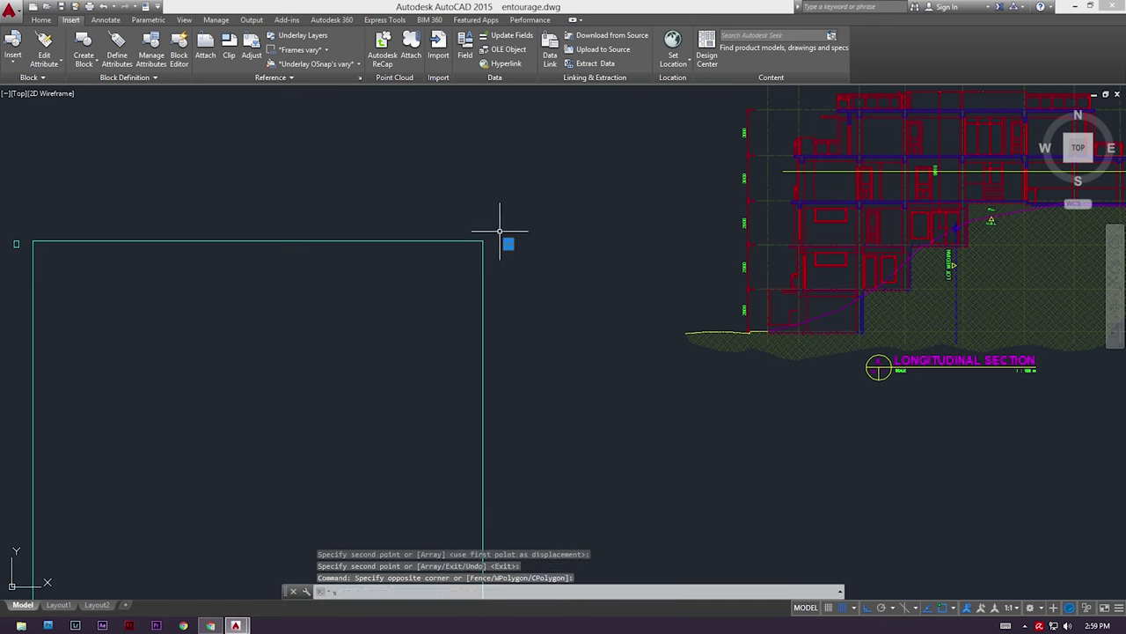
# - Scale the copied A3 rectangle by 38 from the top-right corner to form a 1:38 frame
pyautogui.write('sc')
pyautogui.press('Return')
pyautogui.click(507, 242)
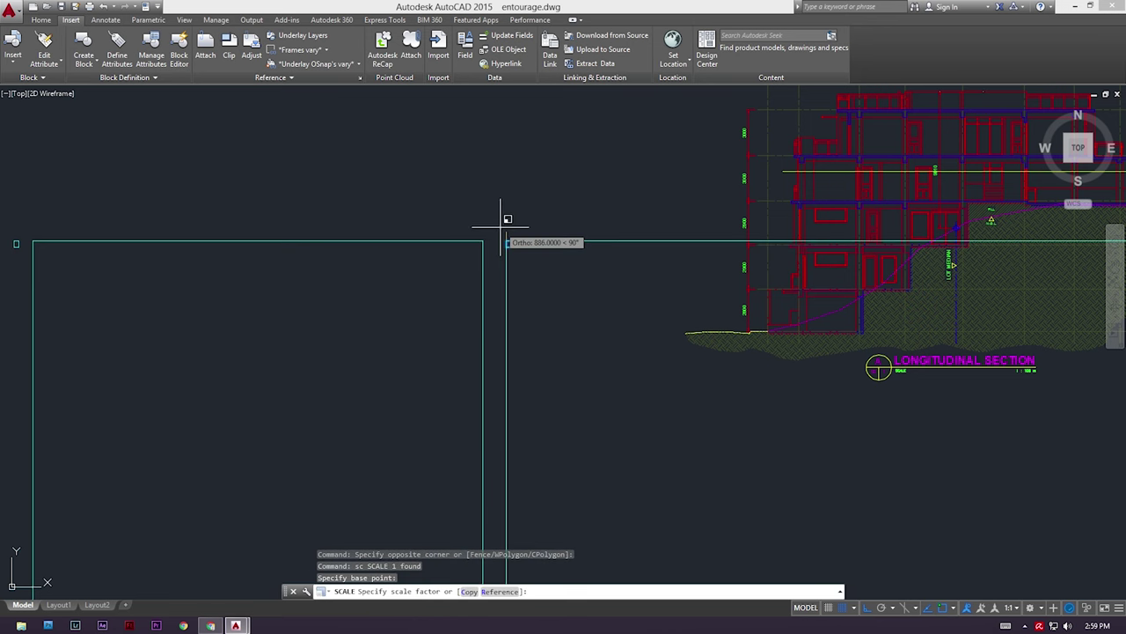
pyautogui.write('38')
pyautogui.press('Return')
pyautogui.scroll(-5, 505, 226)
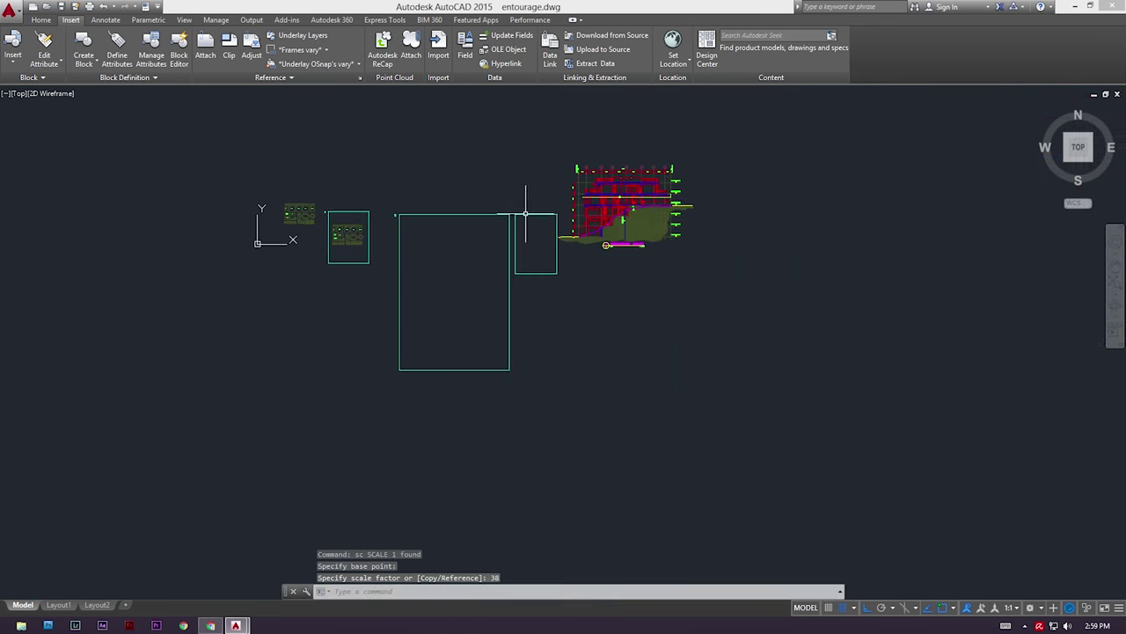
pyautogui.scroll(4, 574, 189)
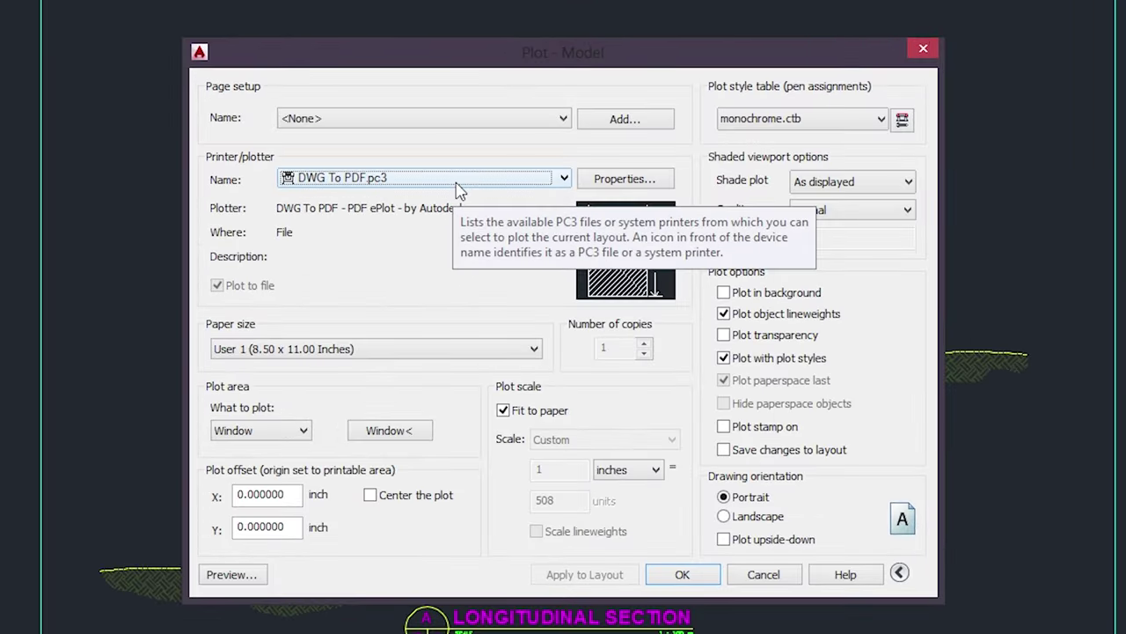
# - Set the plotter to DWG To PDF.pc3 and paper size to User 1 (420.00 x 297.00 MM)
pyautogui.click(457, 188)
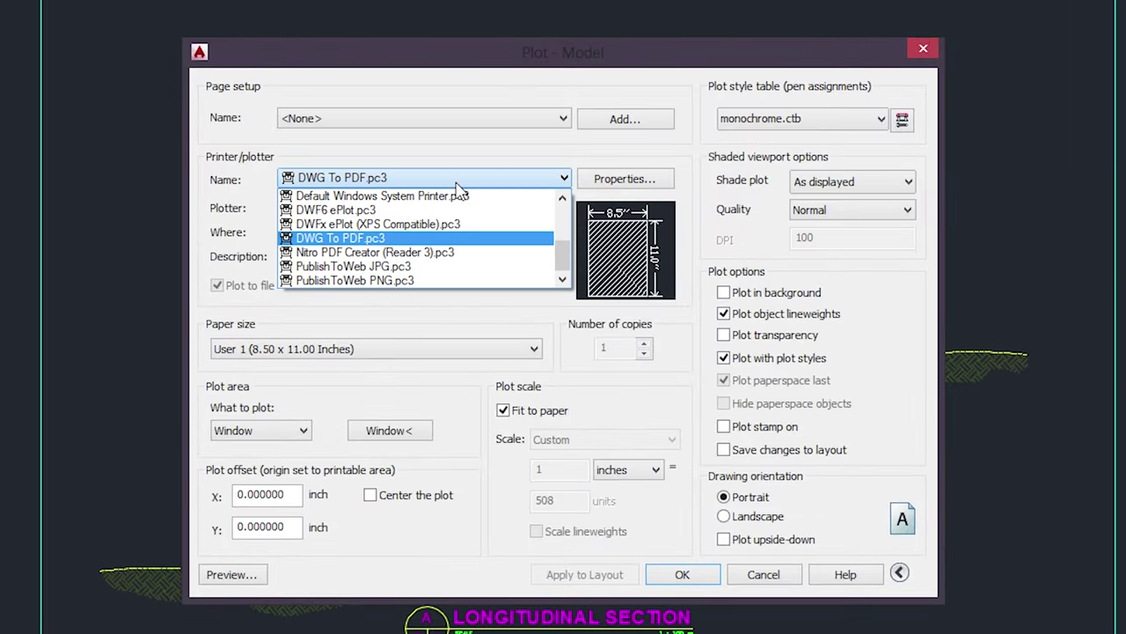
pyautogui.click(466, 240)
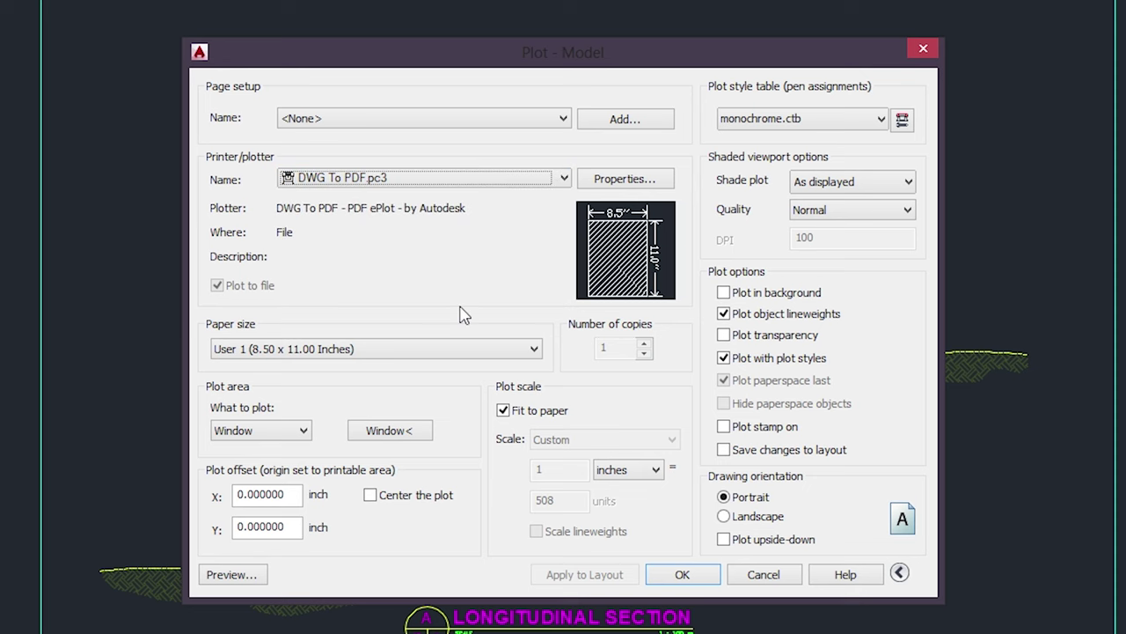
pyautogui.click(464, 349)
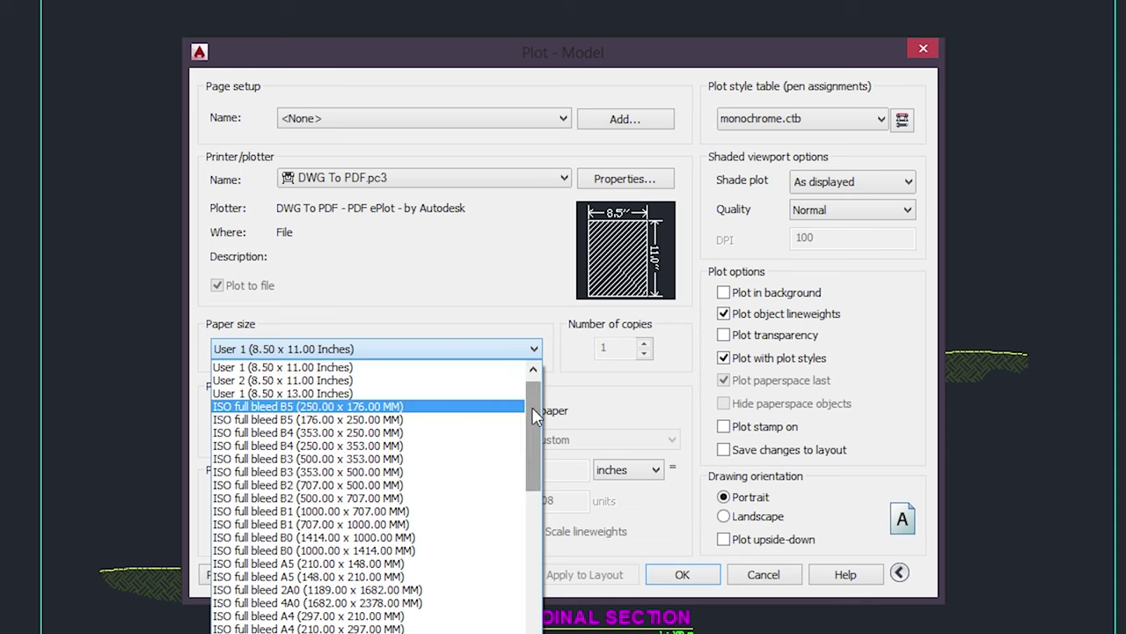
pyautogui.scroll(1, 534, 415)
pyautogui.click(422, 367)
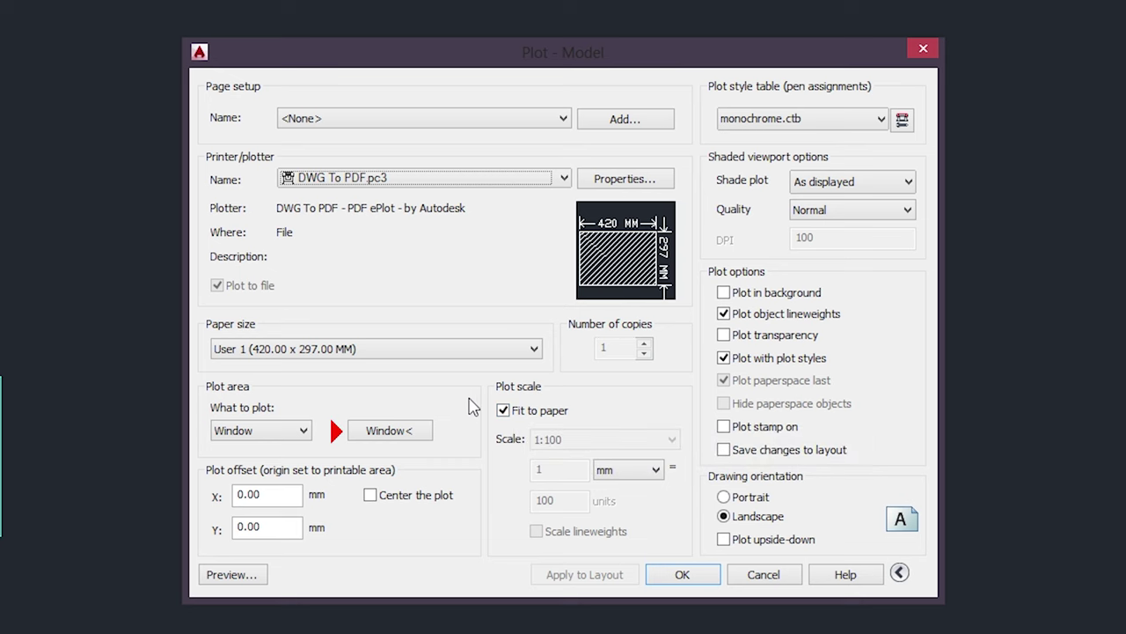
# - Define the plot window around the frame, then browse the entourage folder with ATTACH
pyautogui.click(401, 430)
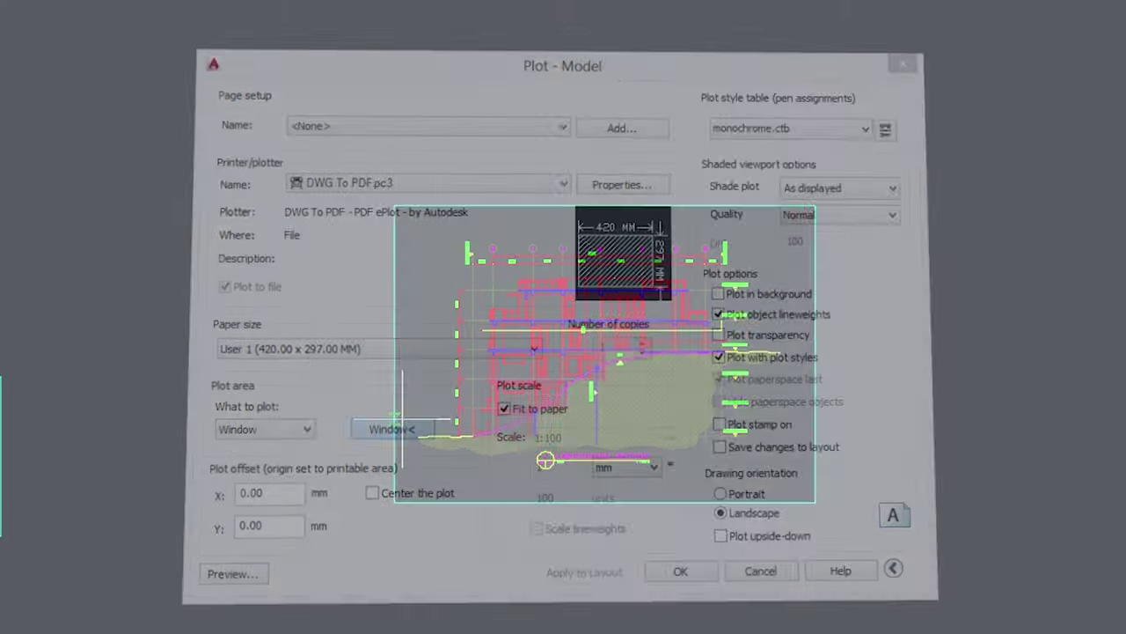
pyautogui.click(402, 209)
pyautogui.click(813, 501)
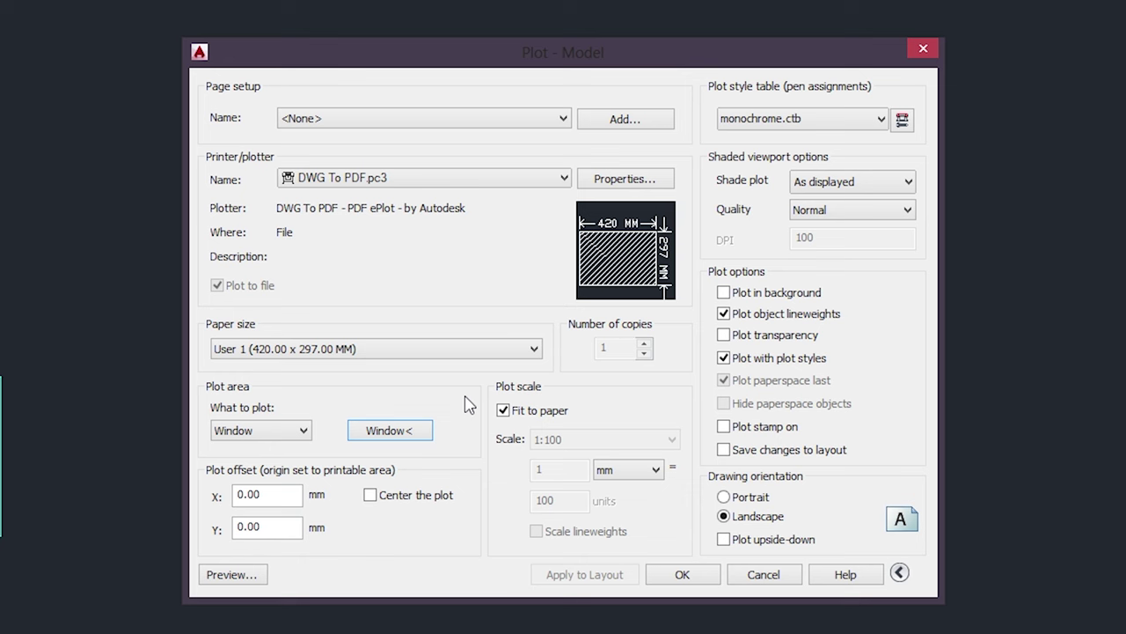
pyautogui.moveTo(614, 263)
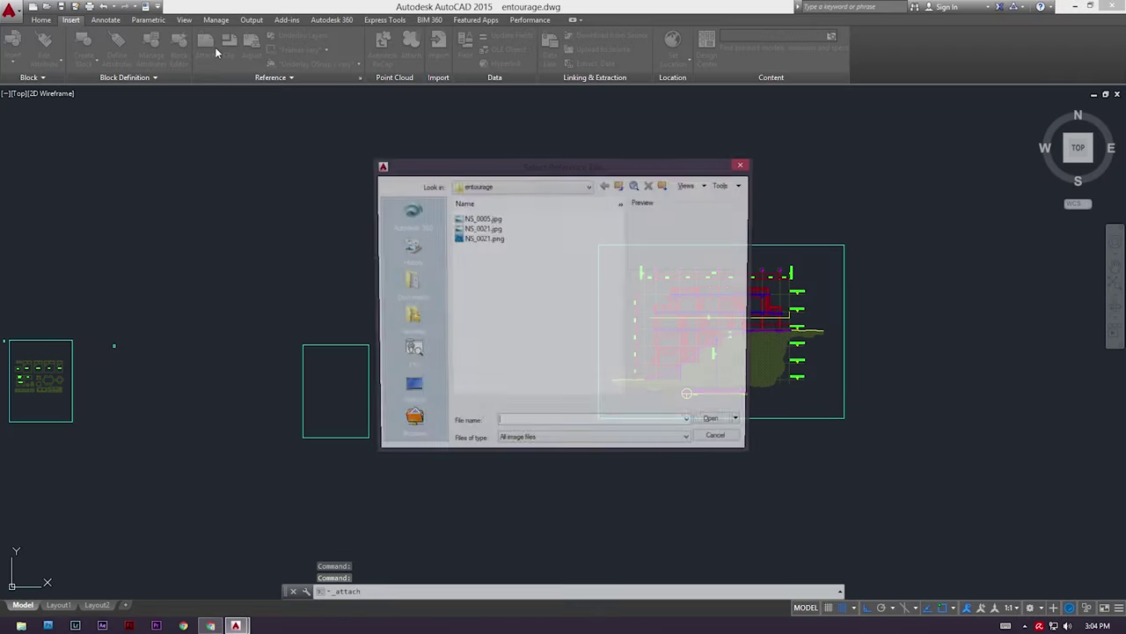
# - Attach the NS_0021 person image and place it in the drawing at the default scale
pyautogui.doubleClick(490, 230)
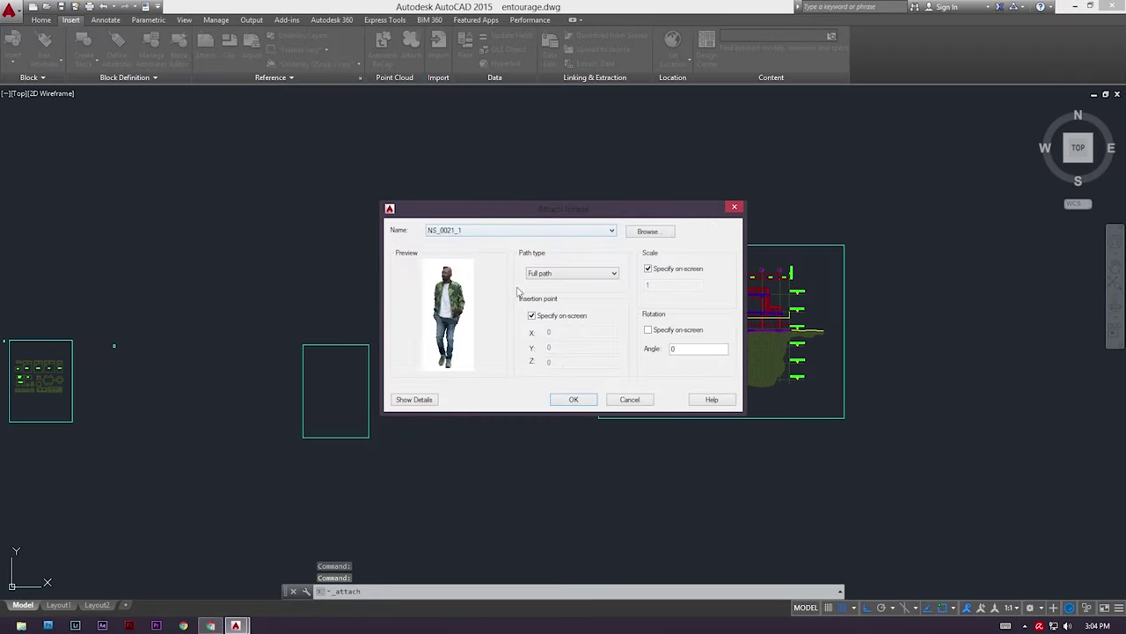
pyautogui.click(573, 400)
pyautogui.click(384, 354)
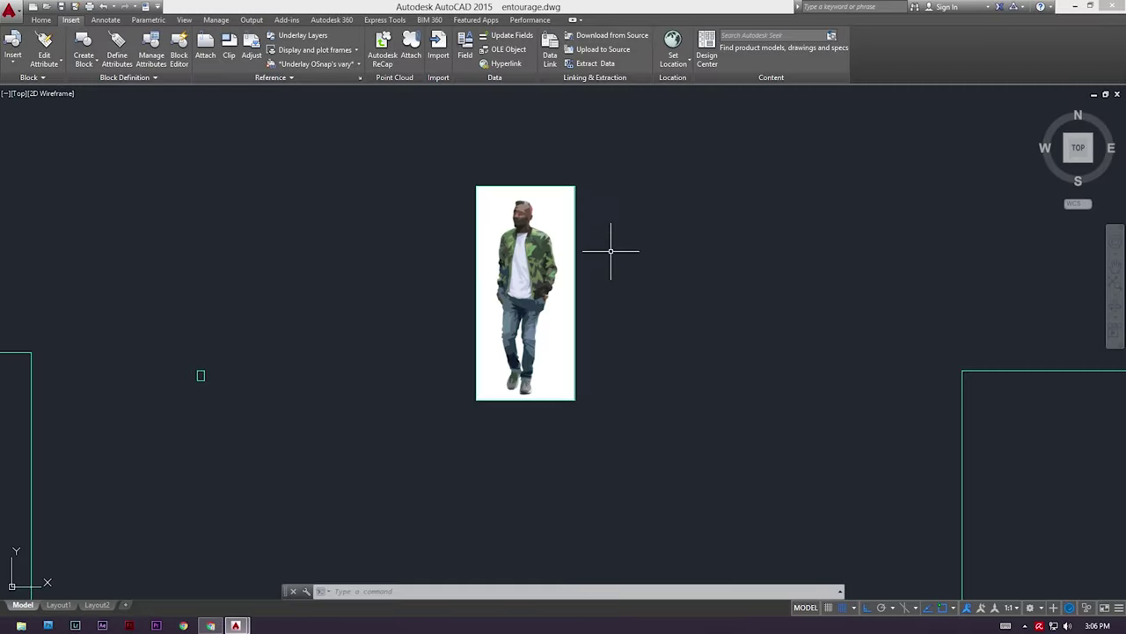
# - Draw a 1650-long vertical reference line beside the person image
pyautogui.moveTo(610, 251); pyautogui.dragTo(537, 229, button='middle')
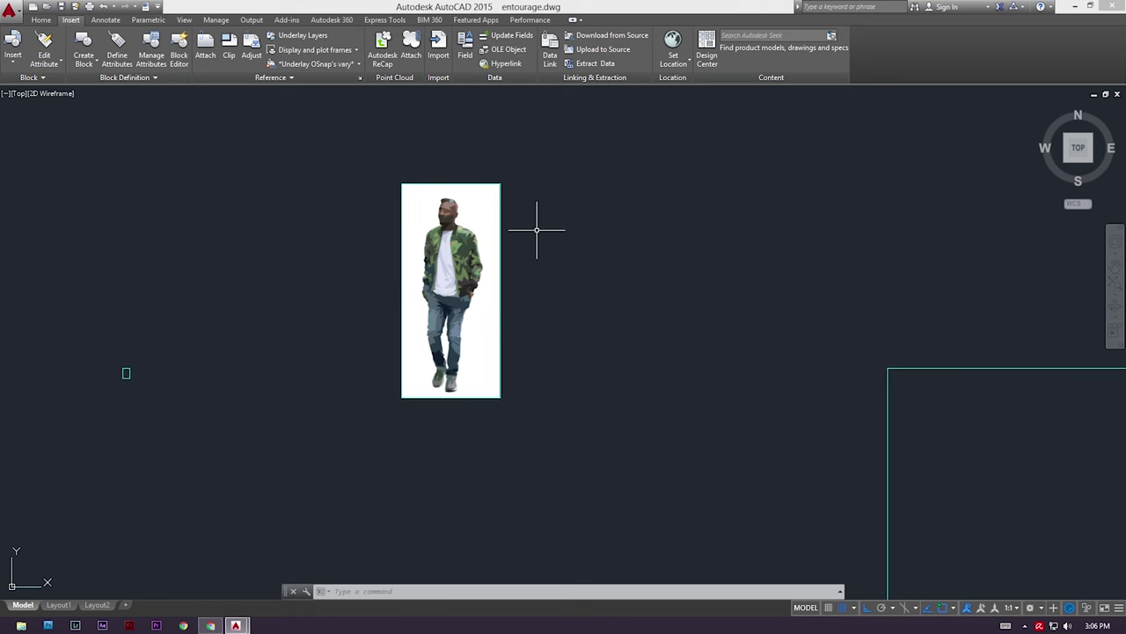
pyautogui.write('l')
pyautogui.press('Return')
pyautogui.click(593, 214)
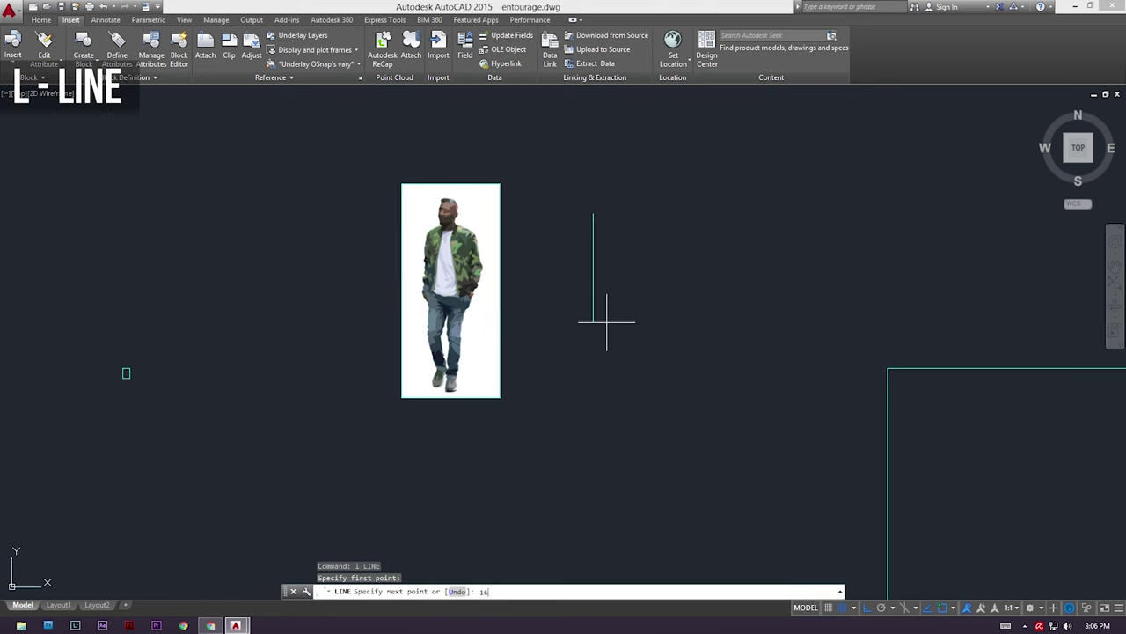
pyautogui.write('1650')
pyautogui.press('Return')
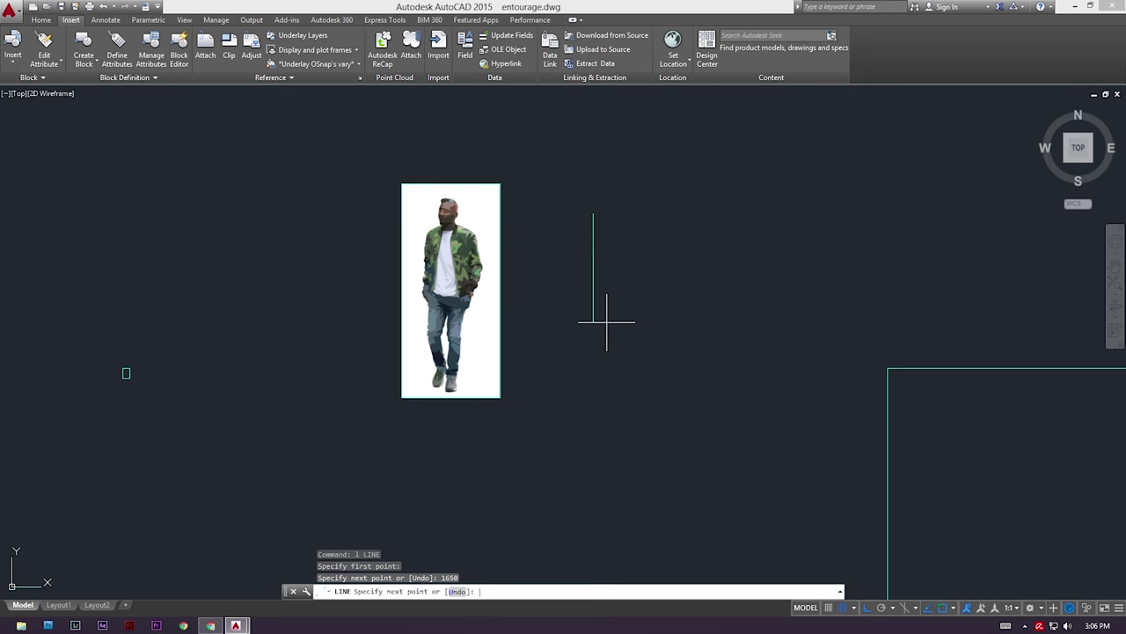
pyautogui.moveTo(649, 219); pyautogui.dragTo(603, 220, button='middle')
pyautogui.press('Return')
# - Draw a line from the figure's head down to its feet
pyautogui.scroll(2, 603, 220)
pyautogui.moveTo(553, 261); pyautogui.dragTo(575, 254, button='middle')
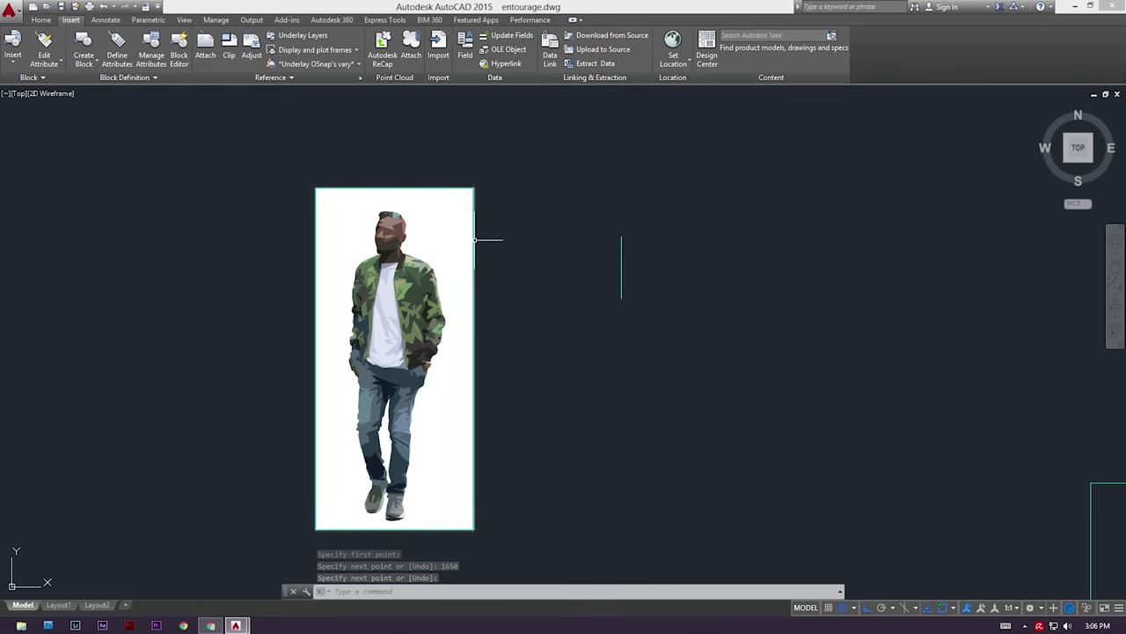
pyautogui.moveTo(488, 238); pyautogui.dragTo(514, 243, button='middle')
pyautogui.write('l')
pyautogui.press('Return')
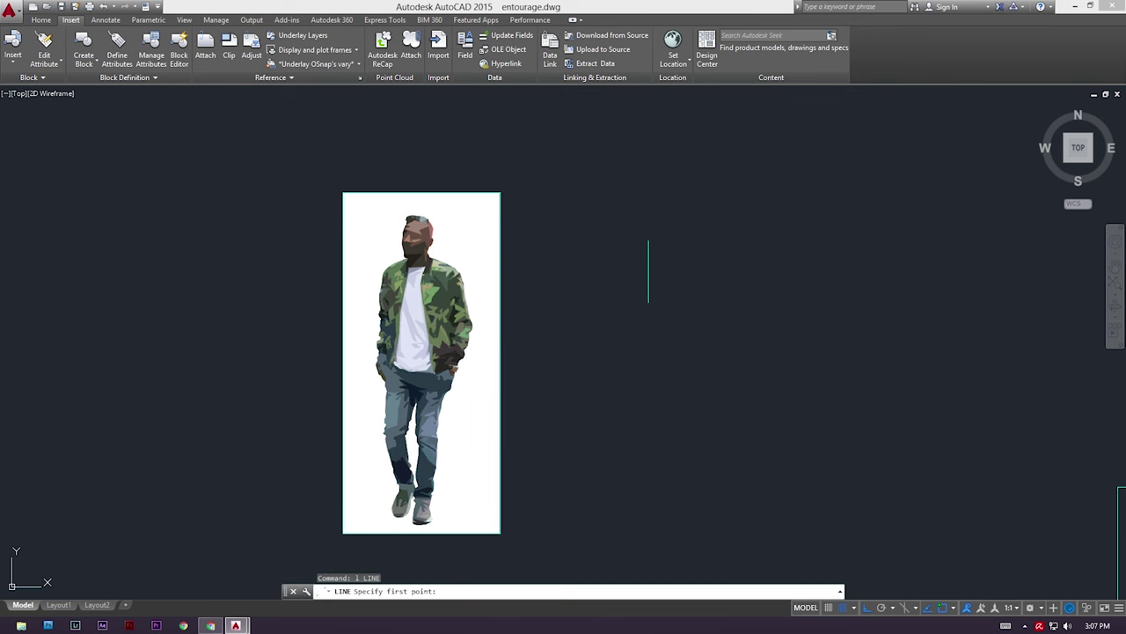
pyautogui.click(416, 215)
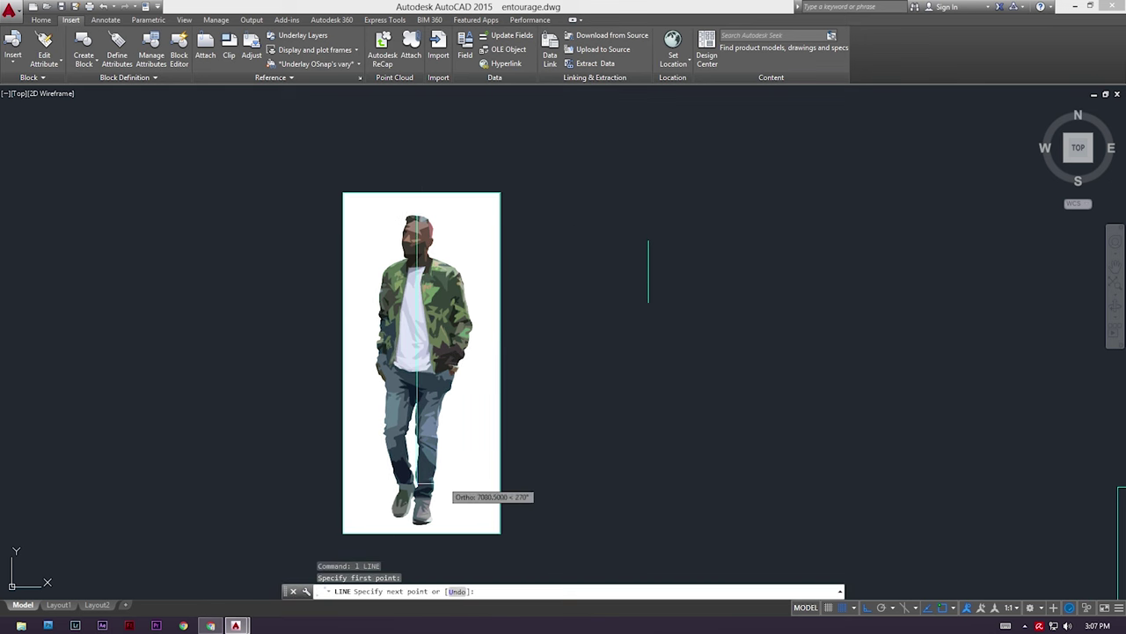
pyautogui.click(518, 440)
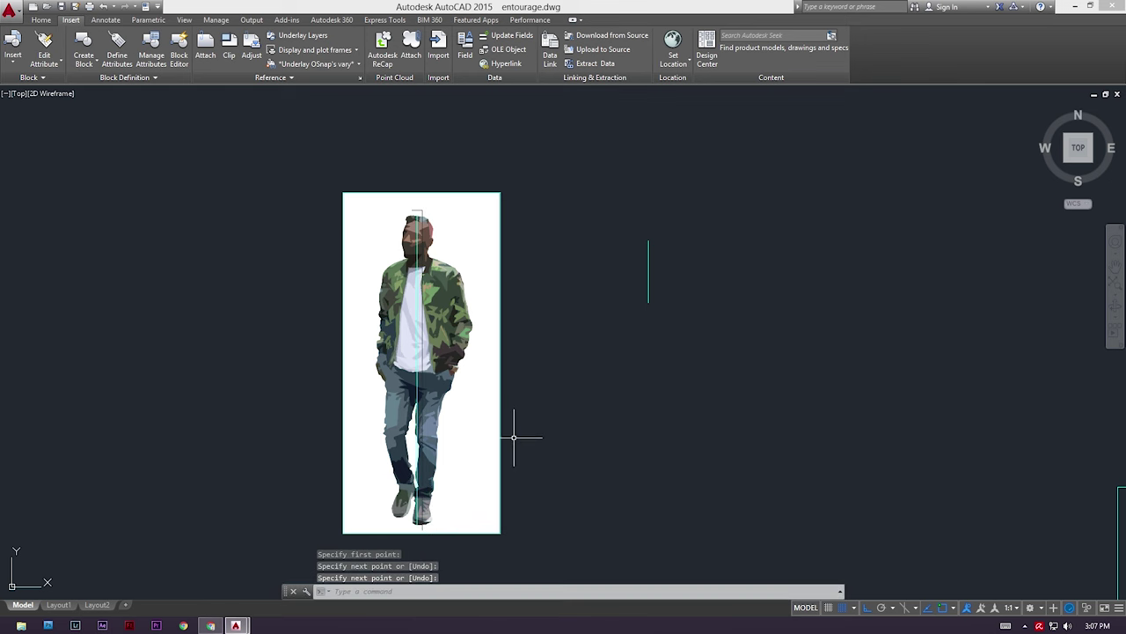
pyautogui.press('Escape')
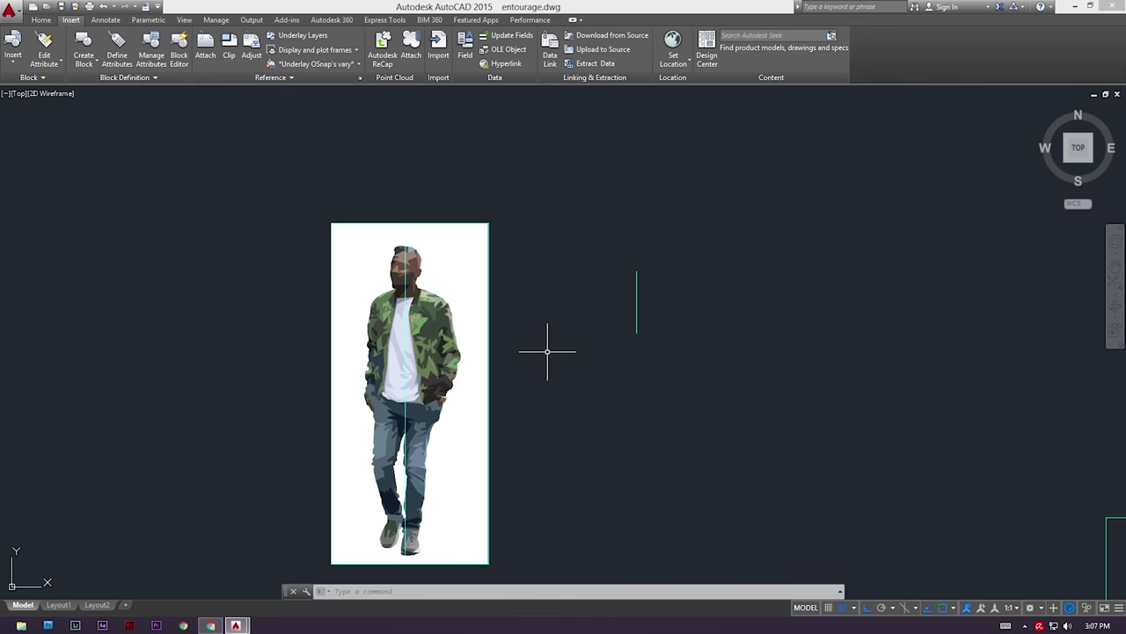
# - Use ALIGN to map the person image's head and feet onto the ends of the 1650 reference line
pyautogui.click(544, 306)
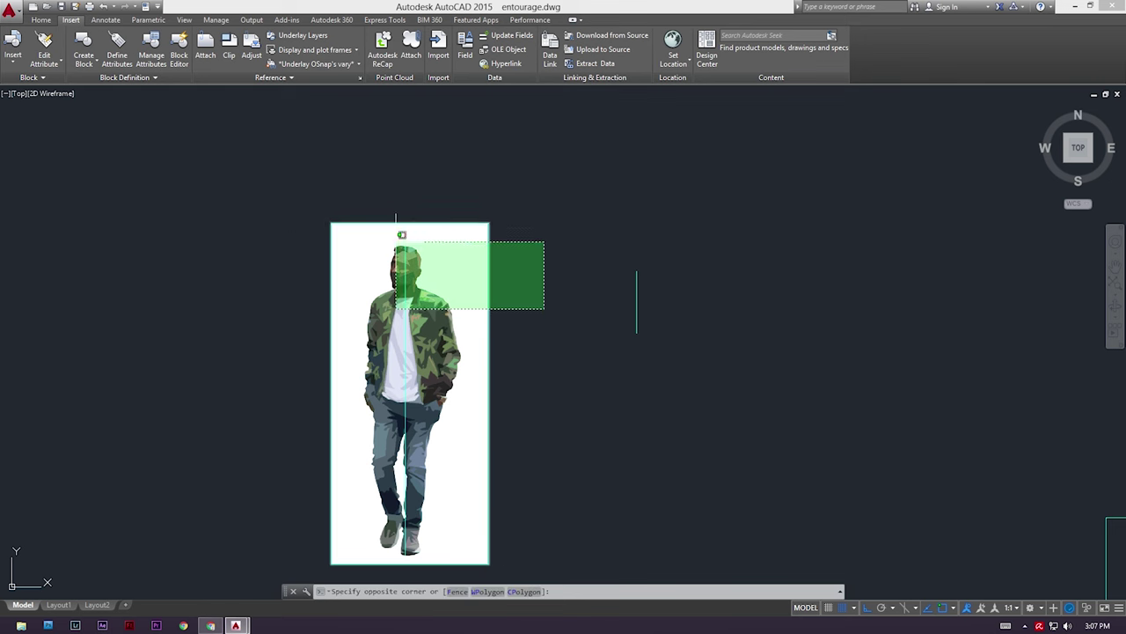
pyautogui.click(415, 241)
pyautogui.click(421, 262)
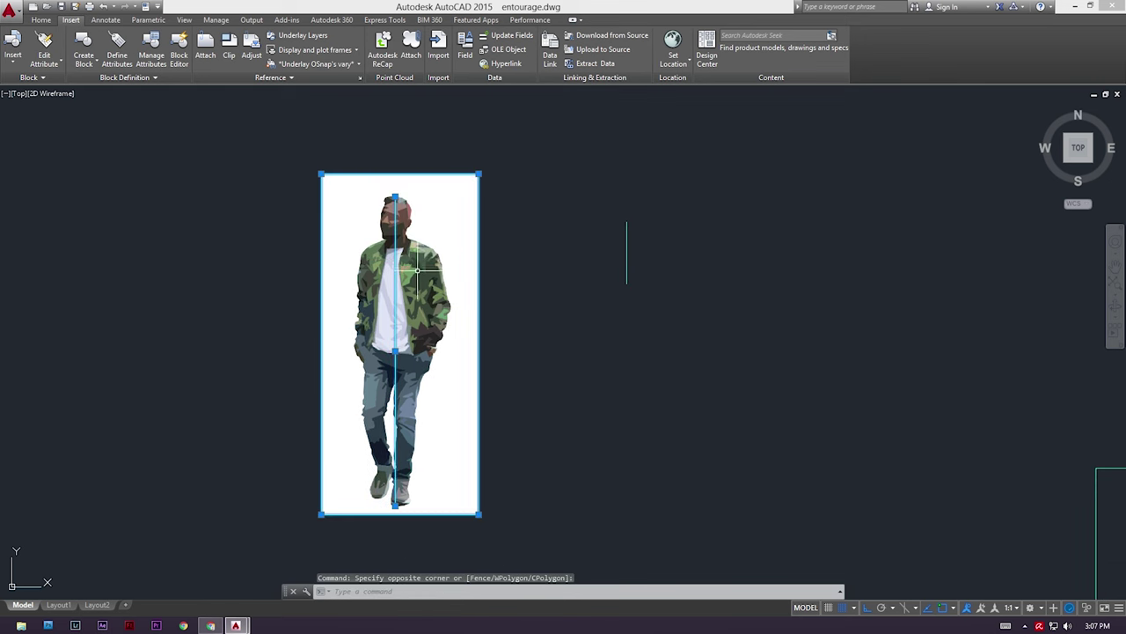
pyautogui.click(487, 335)
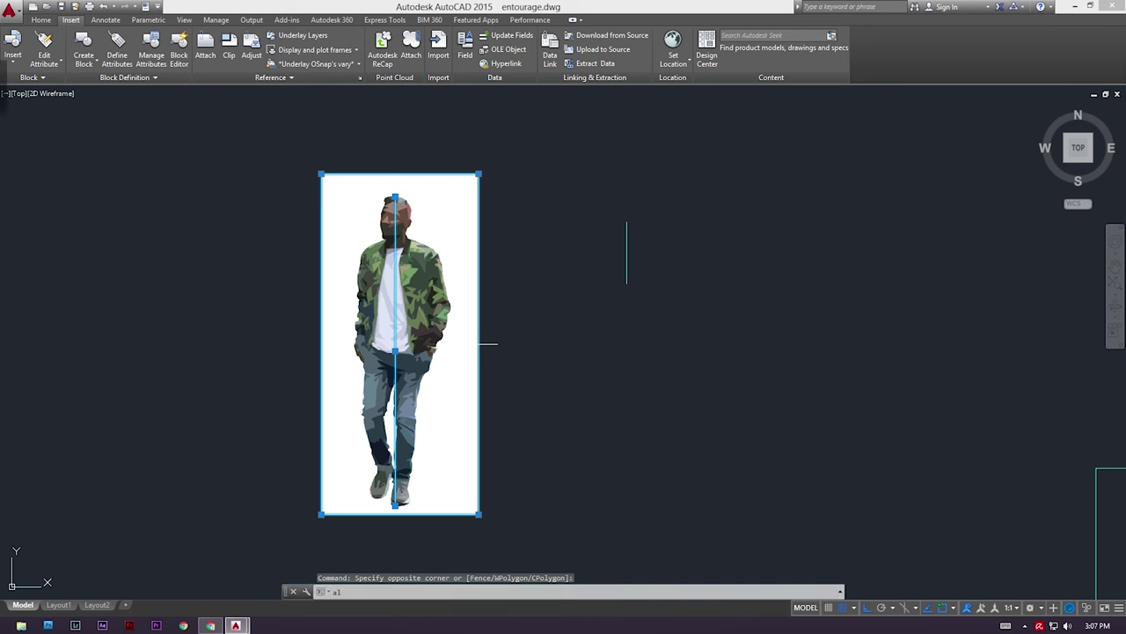
pyautogui.write('al')
pyautogui.press('Return')
pyautogui.click(395, 197)
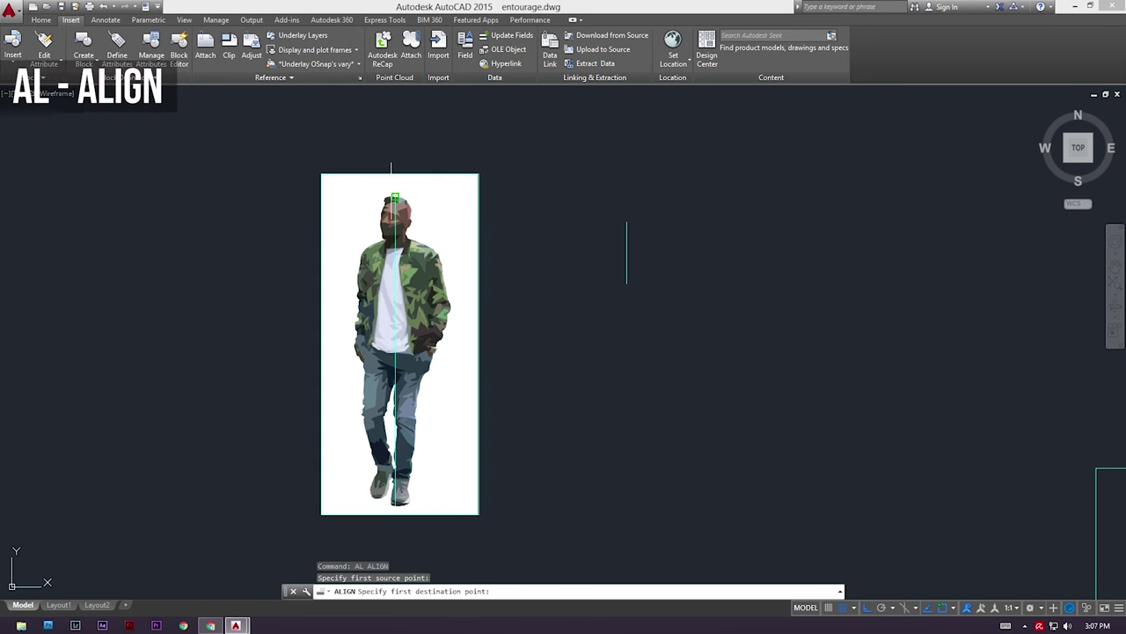
pyautogui.click(627, 222)
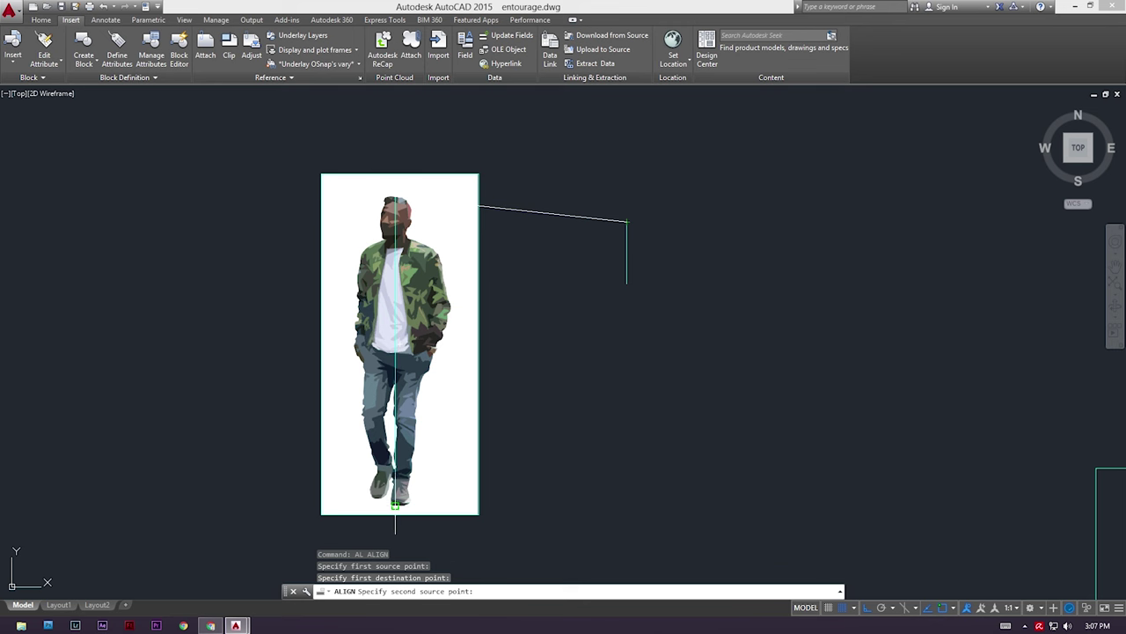
pyautogui.click(395, 504)
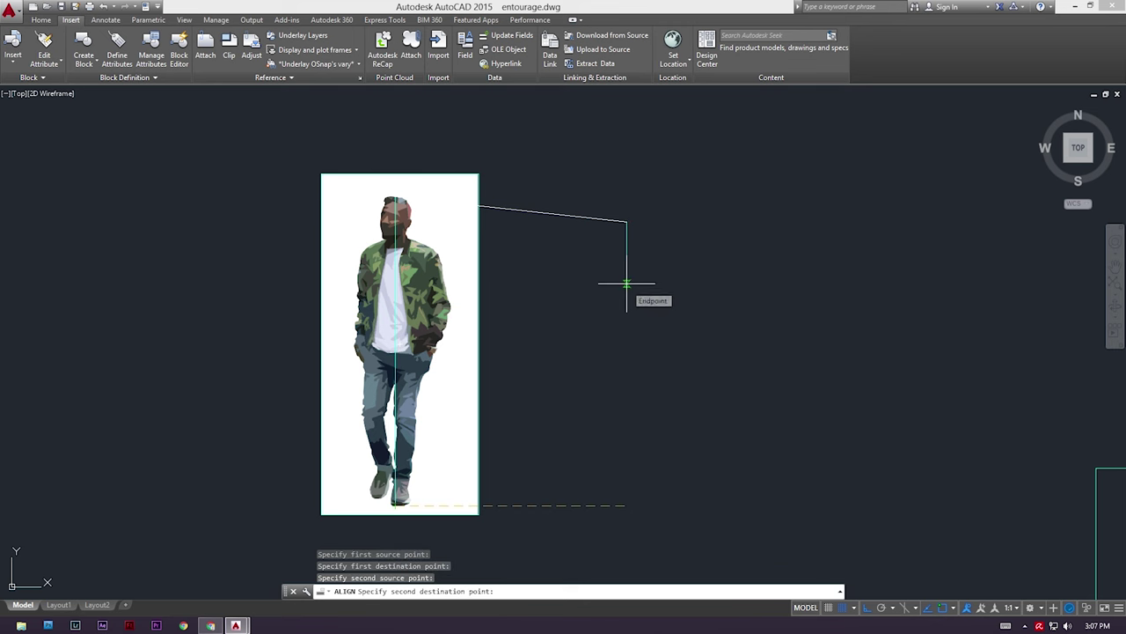
pyautogui.click(626, 283)
pyautogui.press('Return')
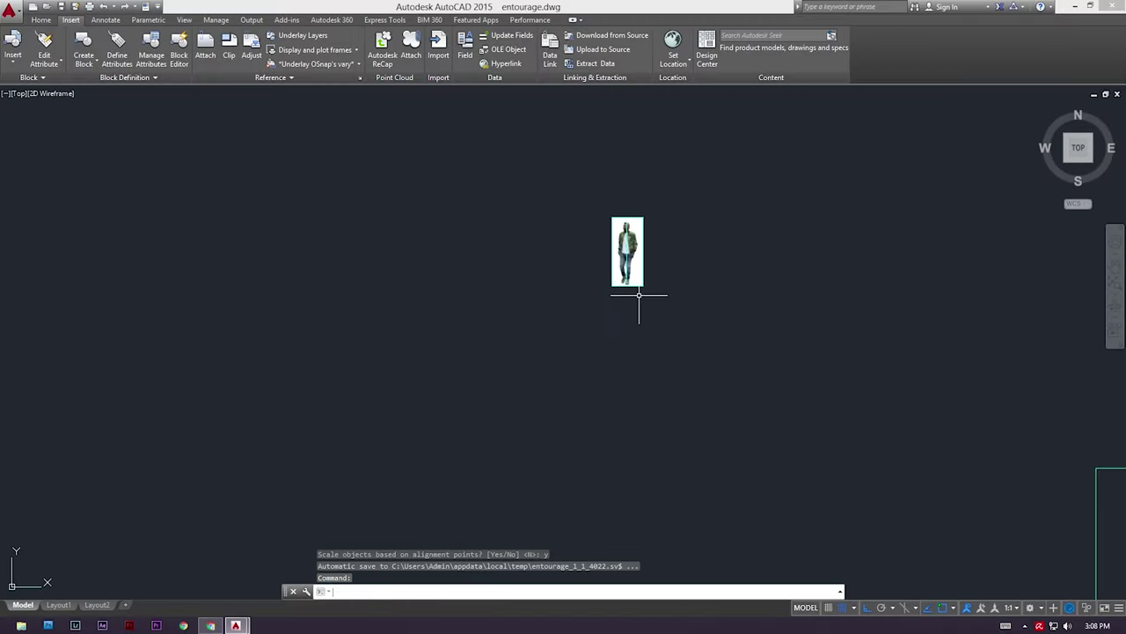
# - Select the scaled person image, discarding a stray selection first
pyautogui.scroll(4, 642, 224)
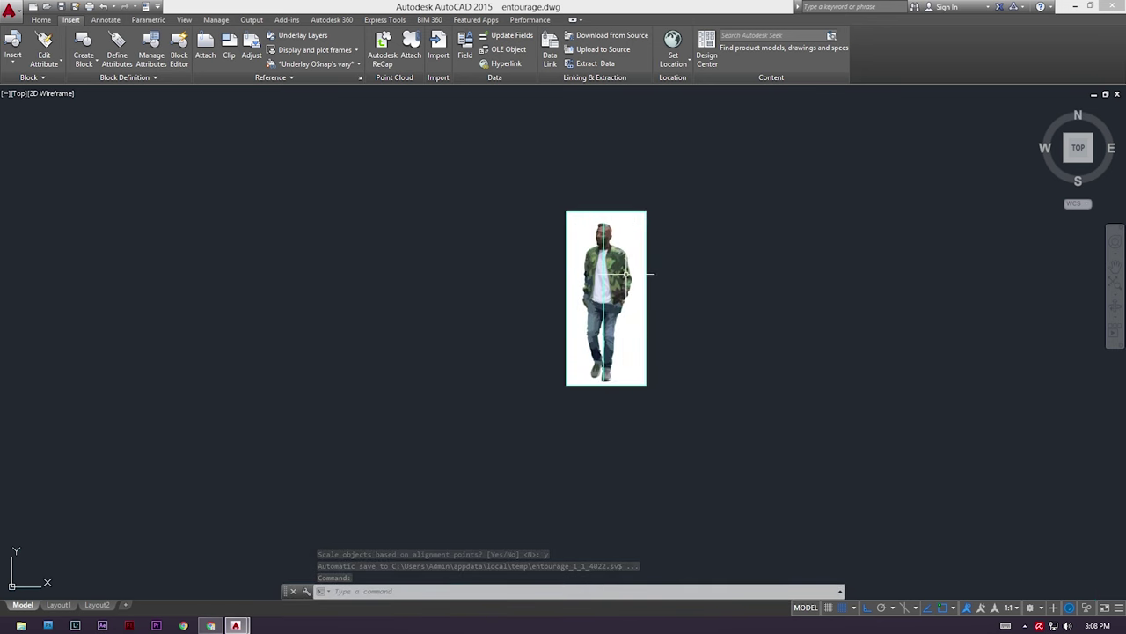
pyautogui.click(654, 244)
pyautogui.press('Escape')
pyautogui.click(649, 209)
pyautogui.click(644, 239)
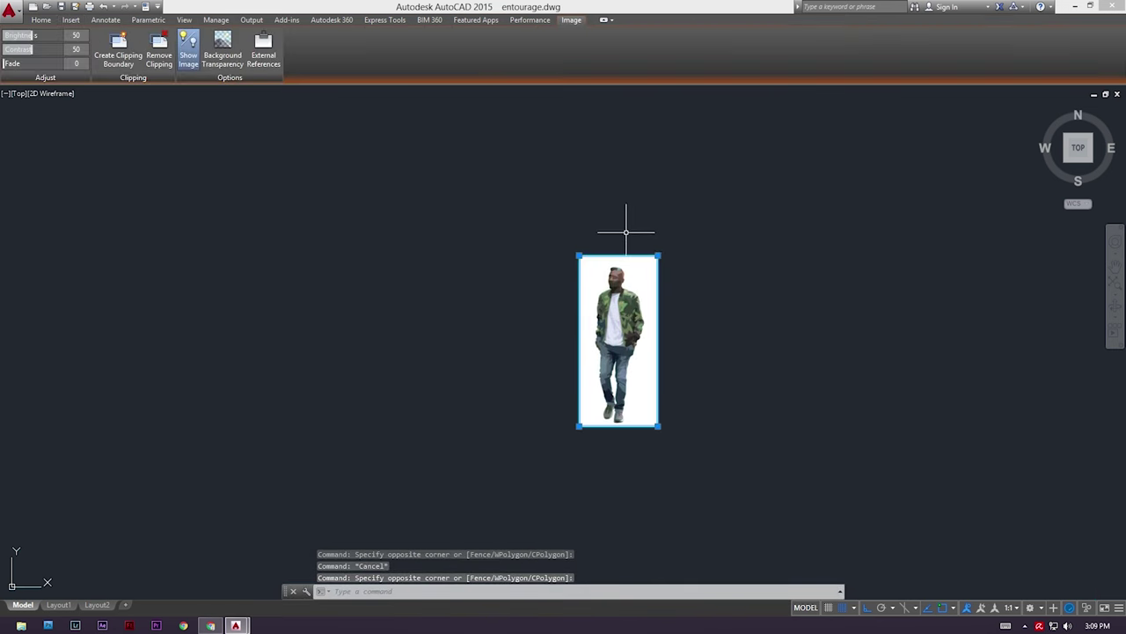
# - Move the figure into the 1:50 frame above the furniture blocks, with Ortho off
pyautogui.write('m')
pyautogui.press('Return')
pyautogui.click(626, 231)
pyautogui.scroll(-8, 410, 251)
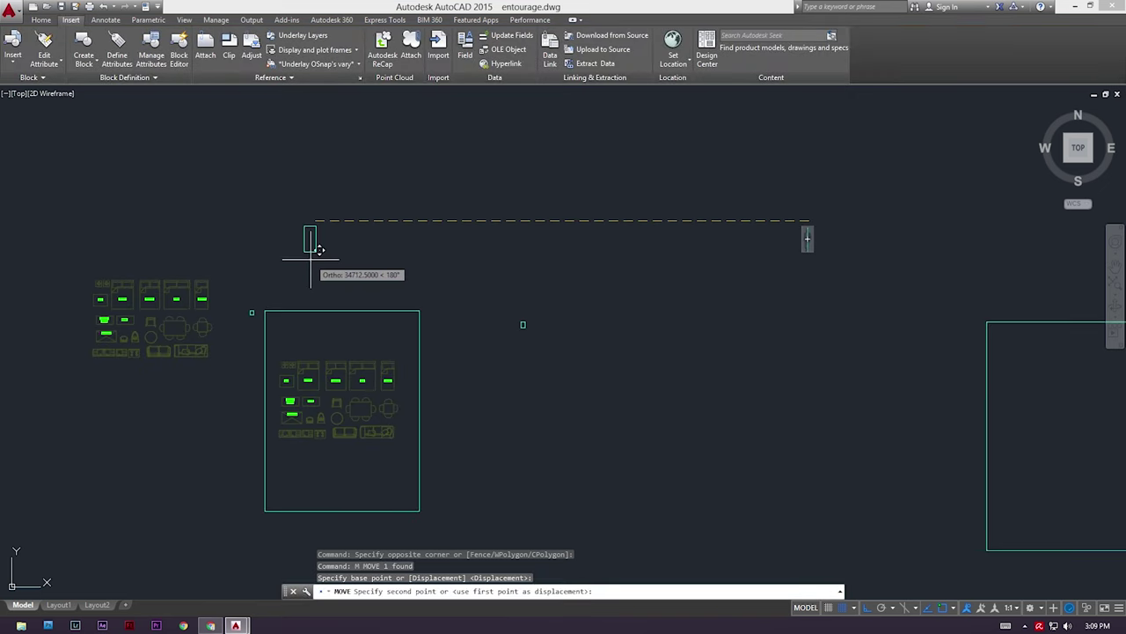
pyautogui.press('F8')
pyautogui.click(380, 357)
pyautogui.scroll(4, 380, 343)
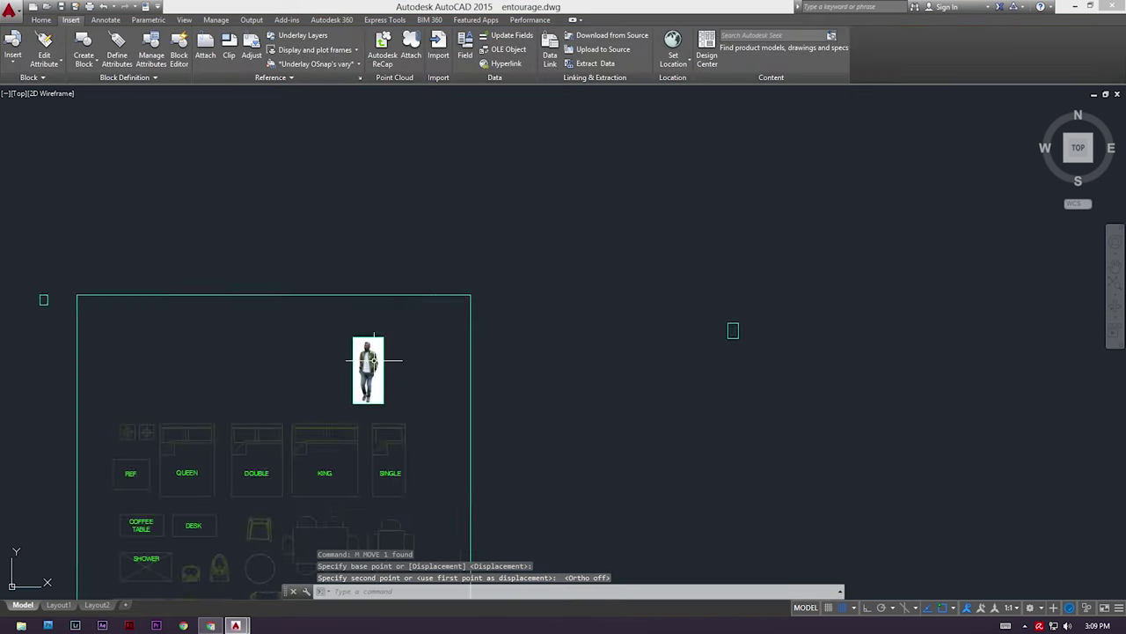
pyautogui.scroll(4, 368, 348)
pyautogui.scroll(-3, 449, 366)
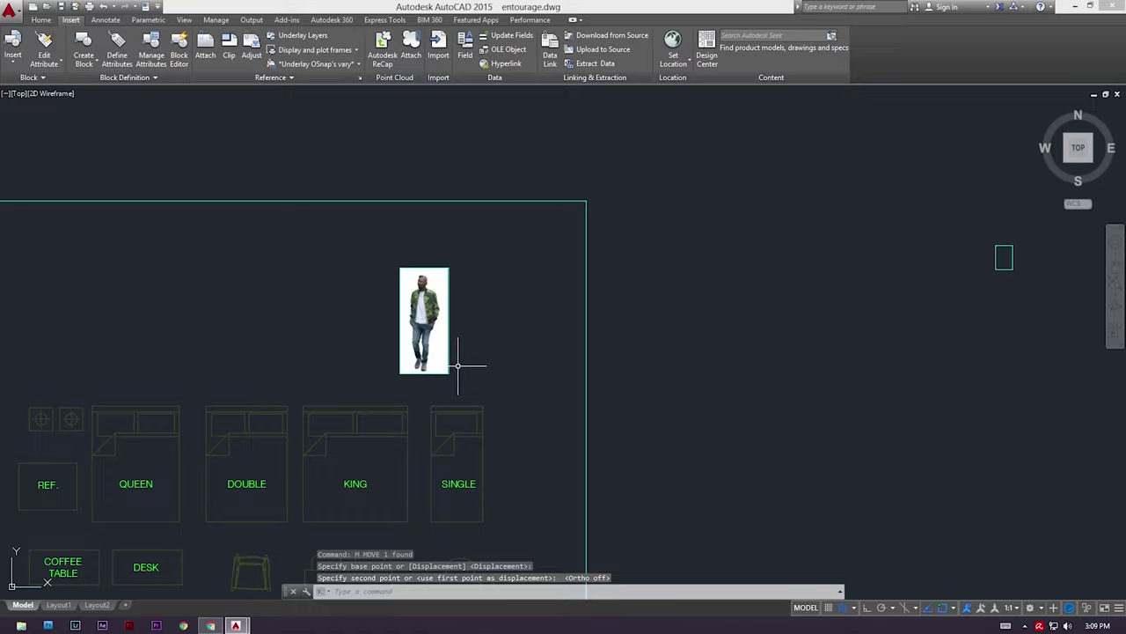